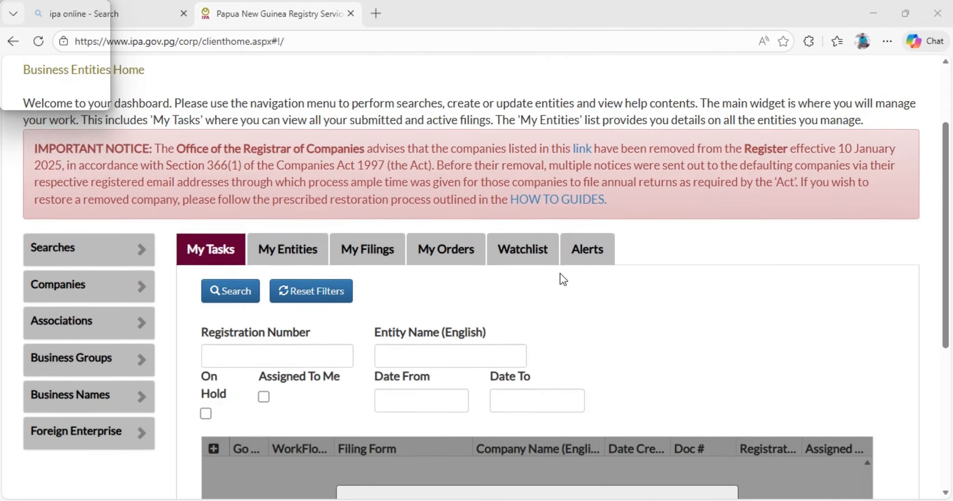
Open the application for reserving a PNG company name from the Companies services.
scroll(515, 264, down, 4)
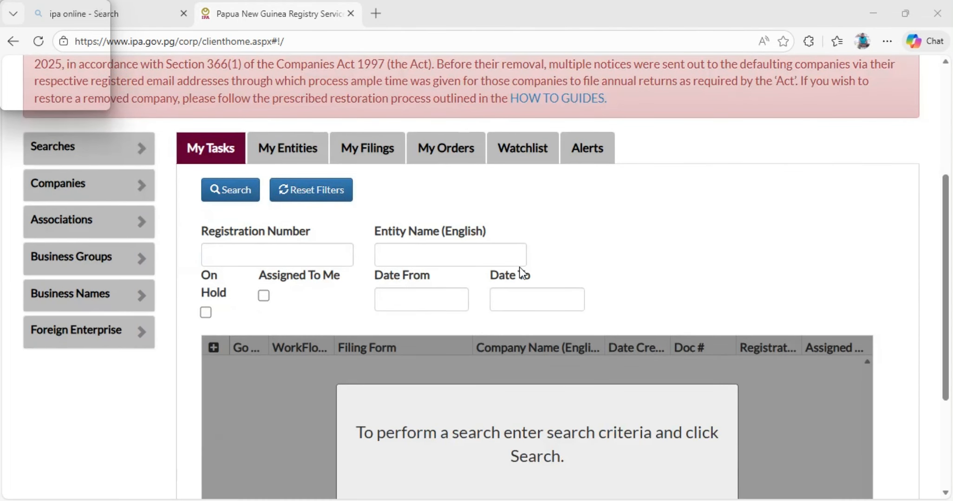
scroll(518, 267, up, 3)
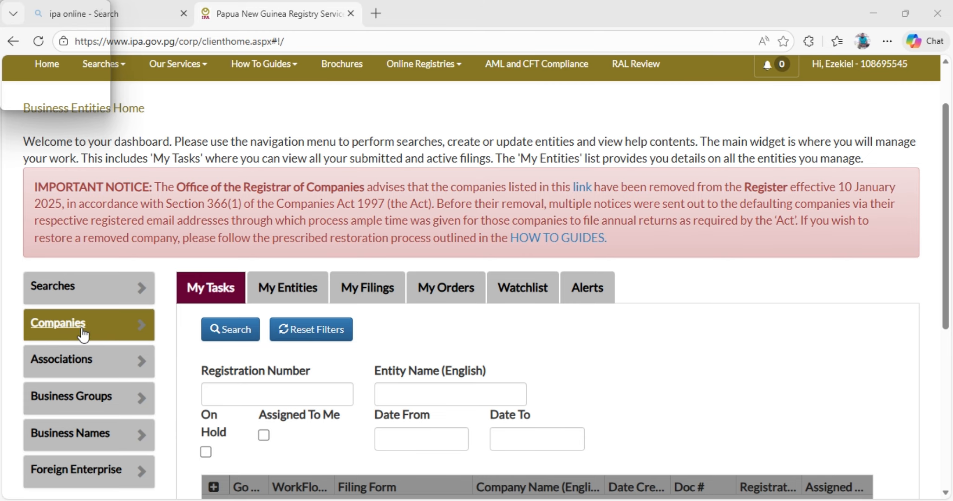
click(141, 326)
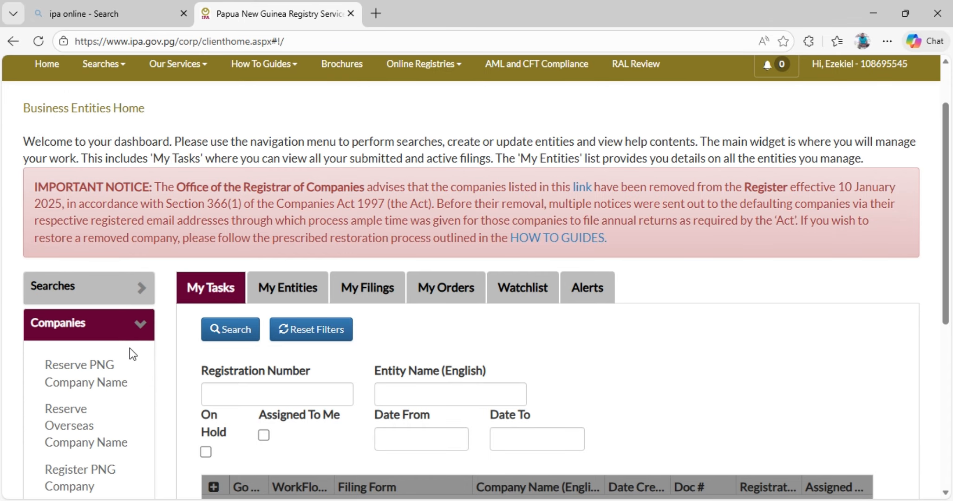
scroll(128, 342, down, 3)
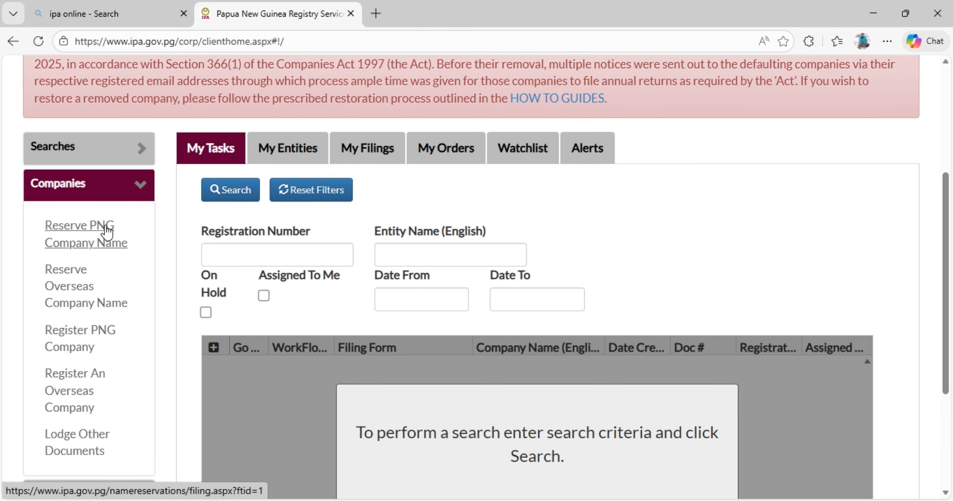
click(87, 241)
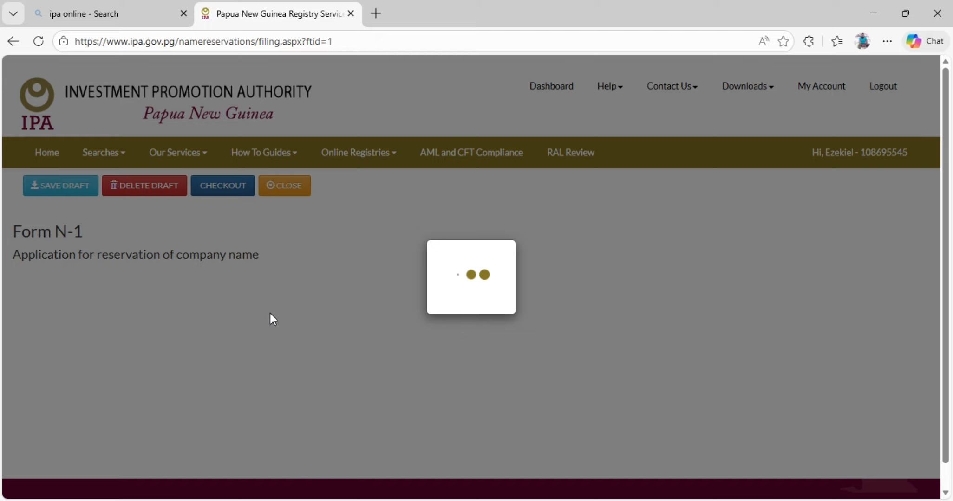
Add a second and a third proposed reserved name entry to Form N-1.
scroll(139, 278, down, 1)
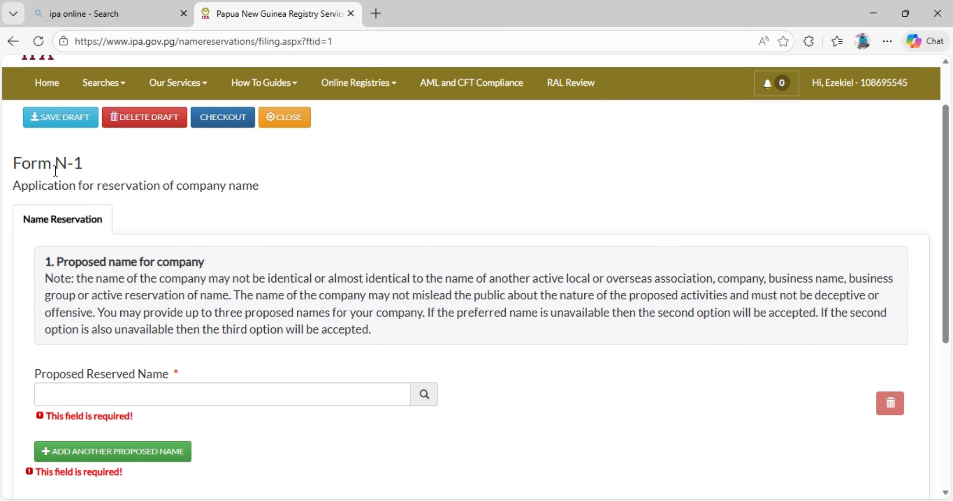
scroll(169, 321, down, 1)
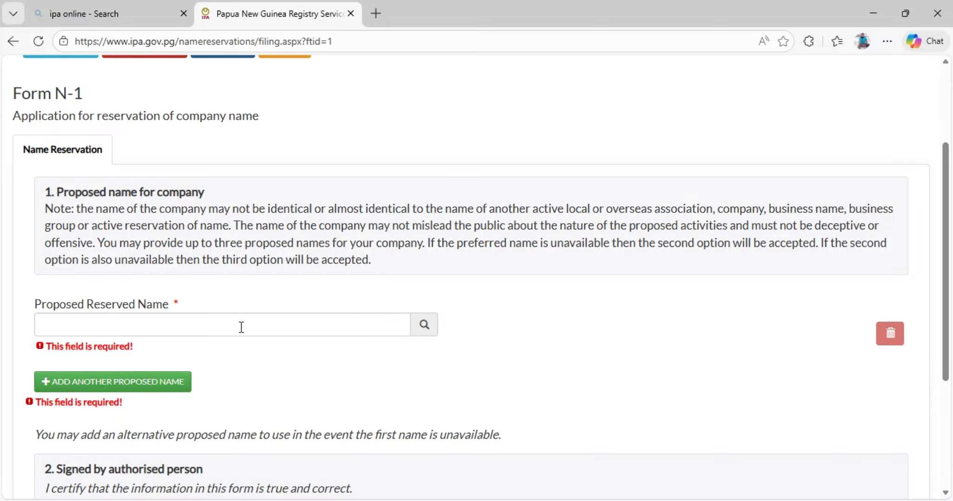
scroll(283, 324, down, 2)
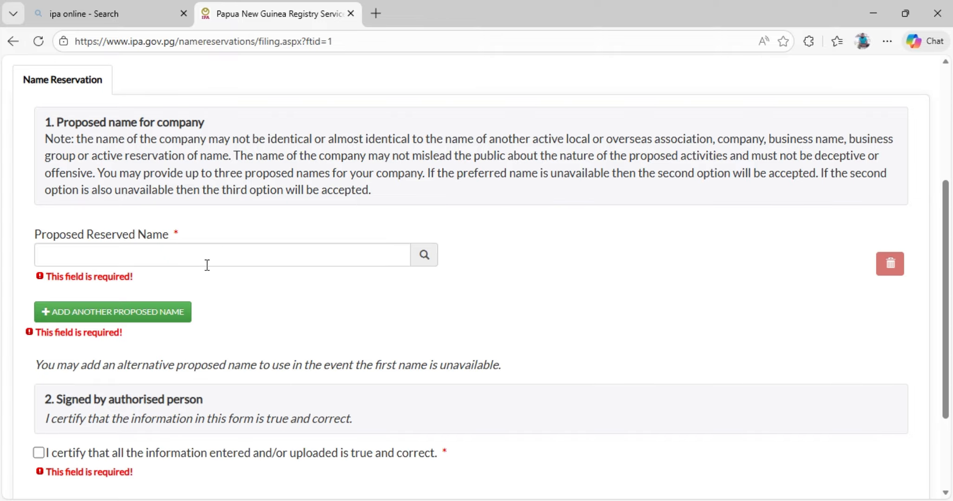
click(108, 318)
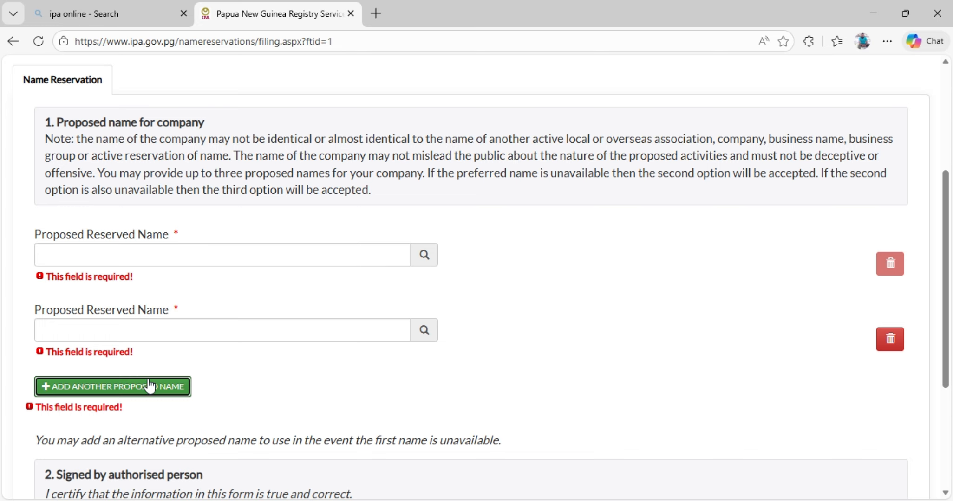
click(111, 393)
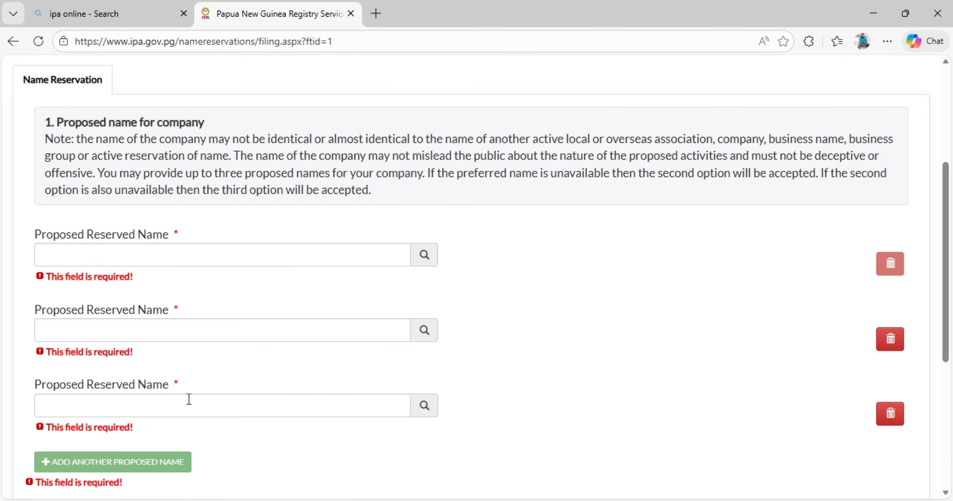
Certify that all information entered in the name reservation form is true and correct.
scroll(190, 395, down, 2)
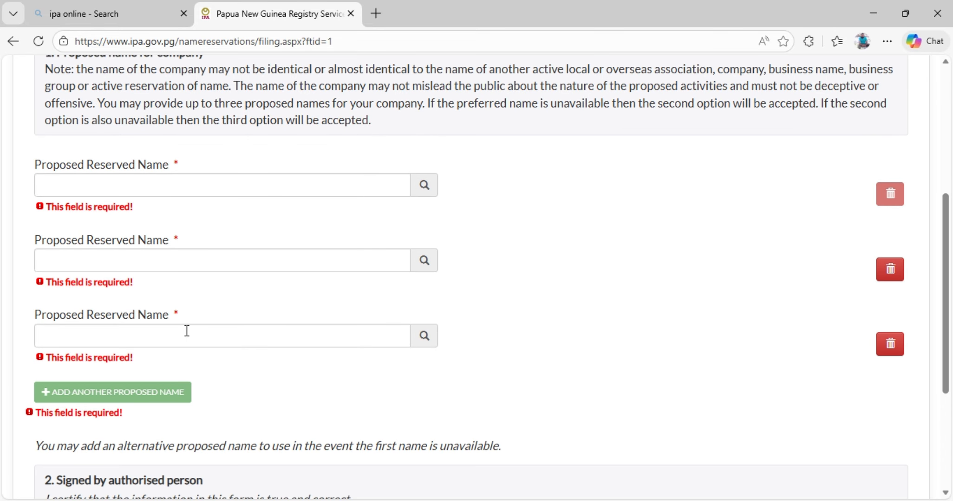
scroll(187, 331, up, 2)
scroll(190, 361, up, 2)
scroll(191, 361, up, 2)
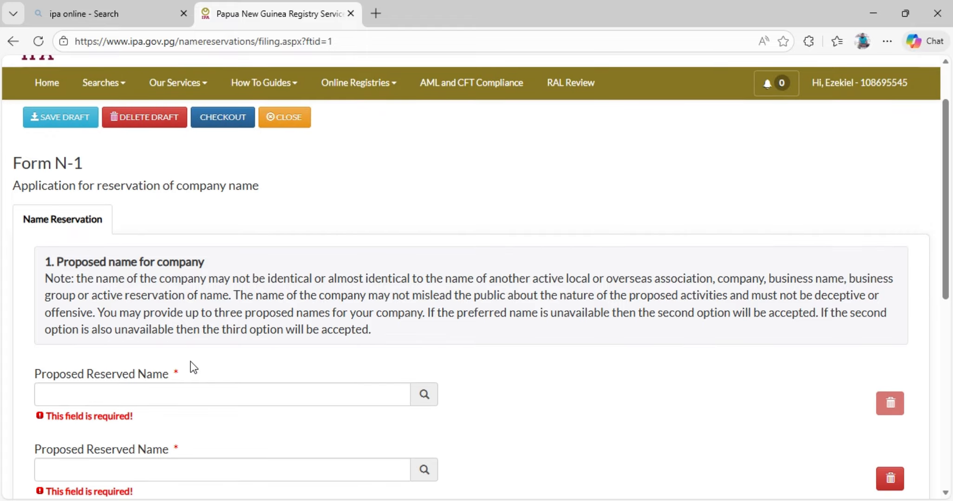
scroll(191, 361, down, 8)
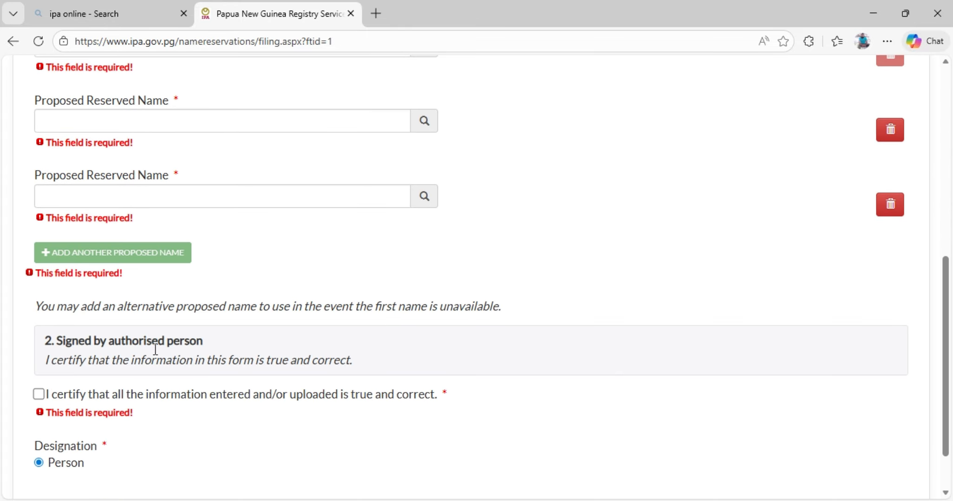
click(39, 395)
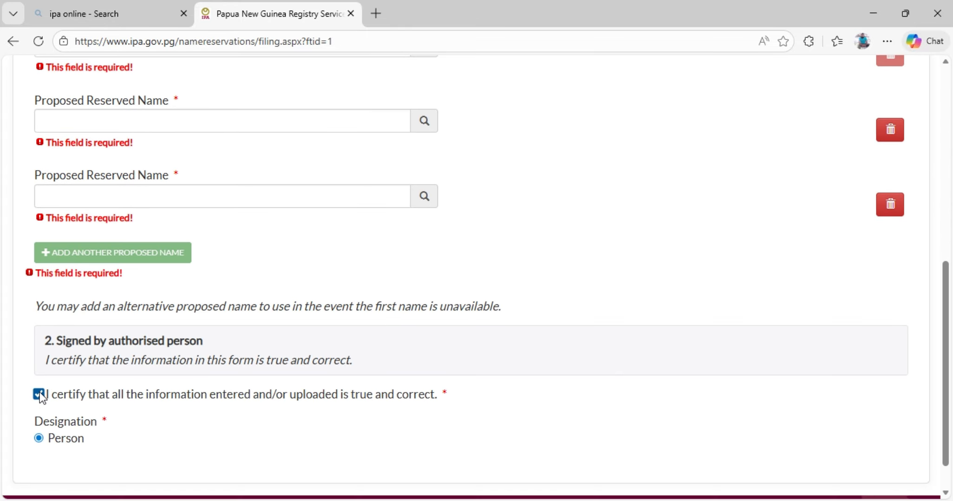
scroll(191, 384, down, 1)
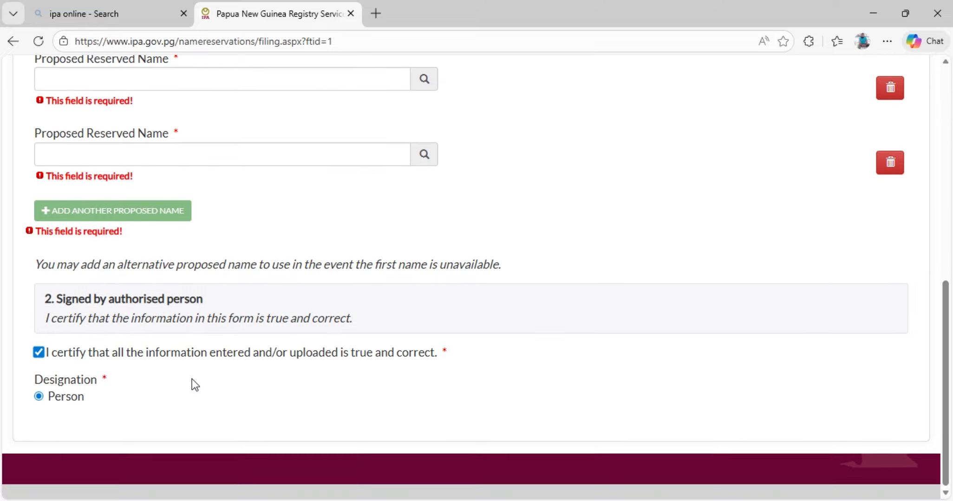
Leave the name reservation form and return to the Business Entities online registry home page.
scroll(193, 377, up, 5)
scroll(200, 368, up, 5)
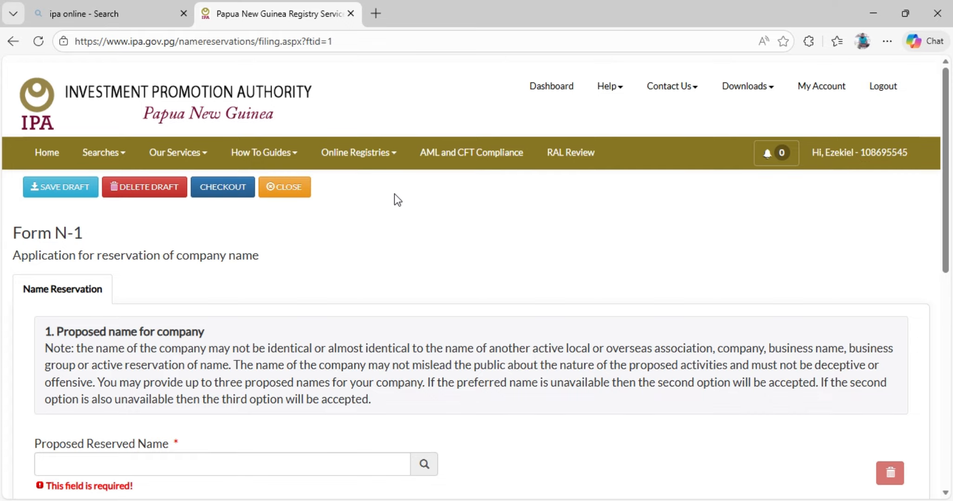
click(396, 158)
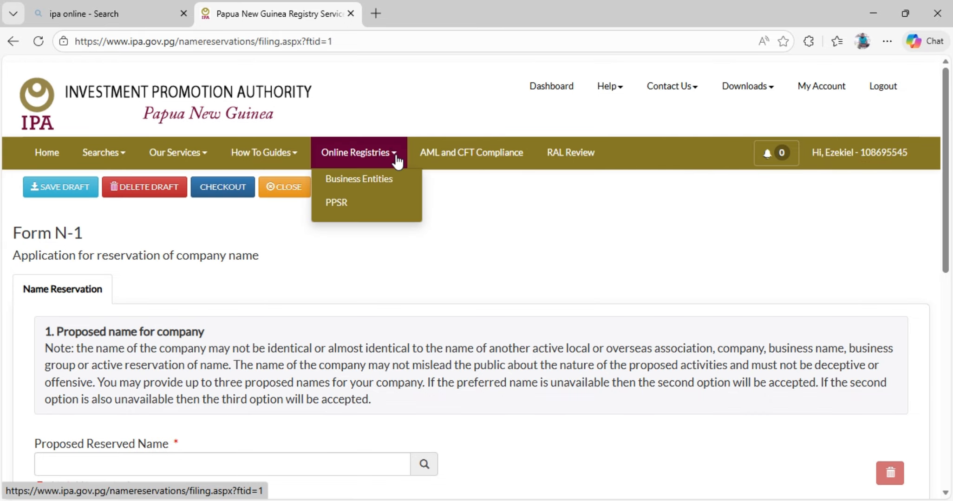
click(371, 177)
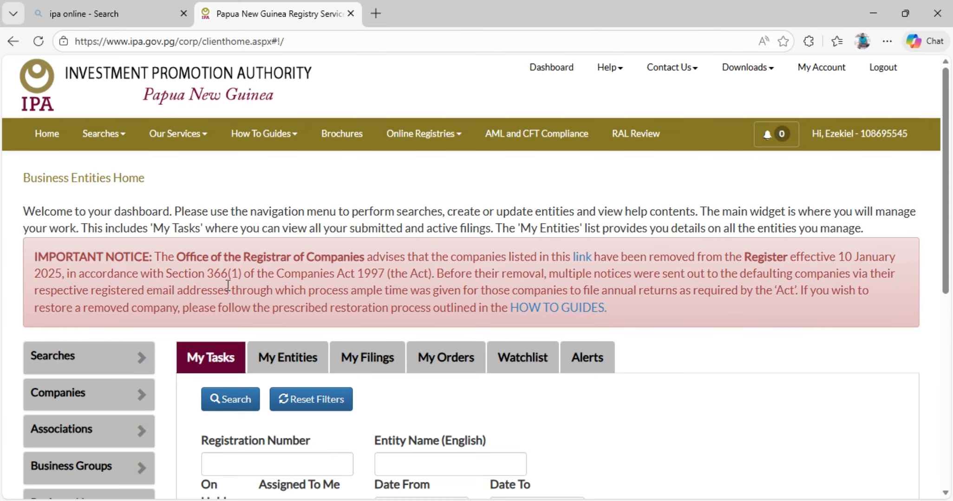
Open the Register PNG Company application from the Companies services.
scroll(248, 285, down, 1)
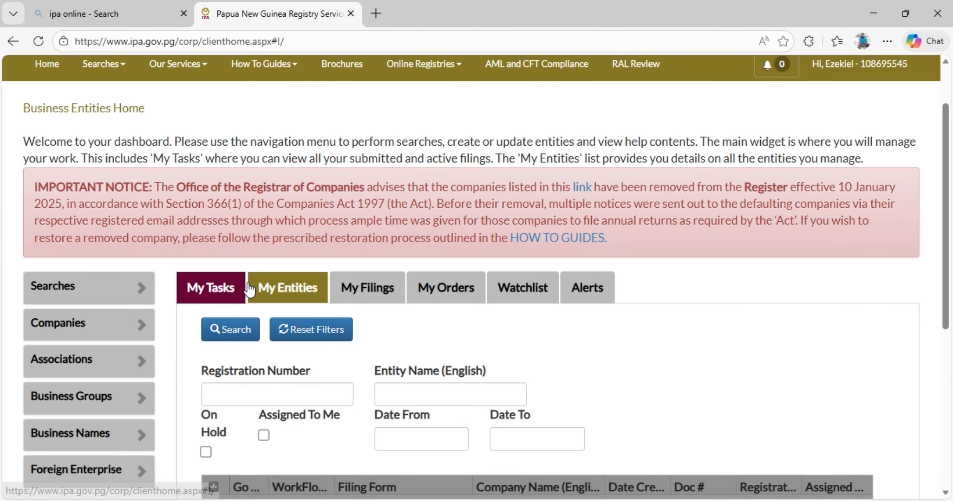
click(139, 331)
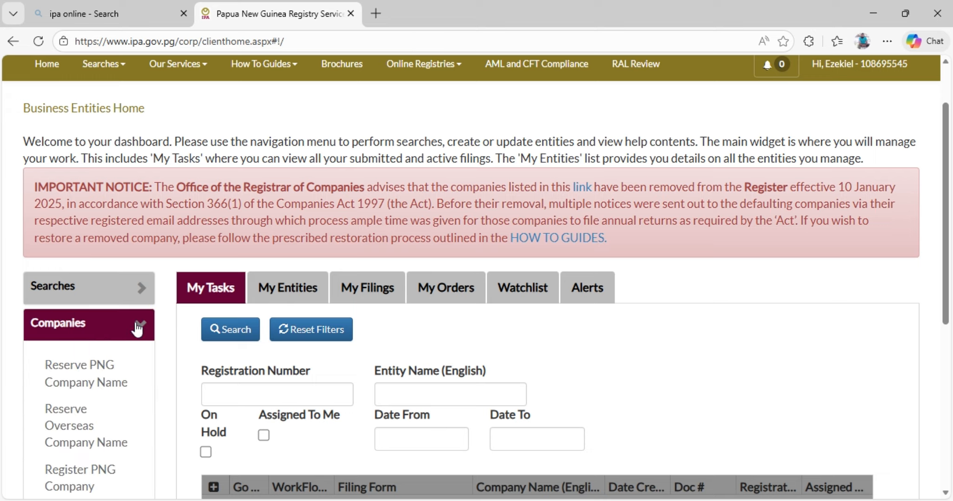
scroll(114, 352, down, 3)
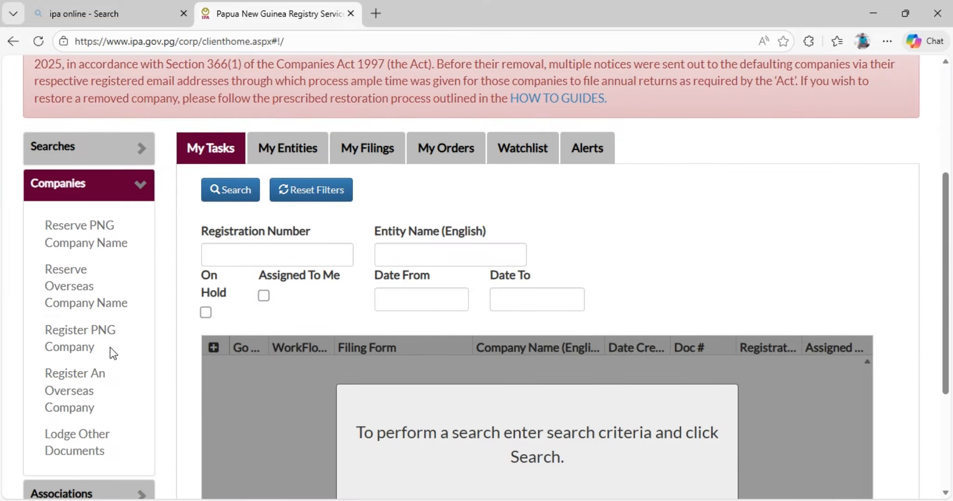
click(80, 340)
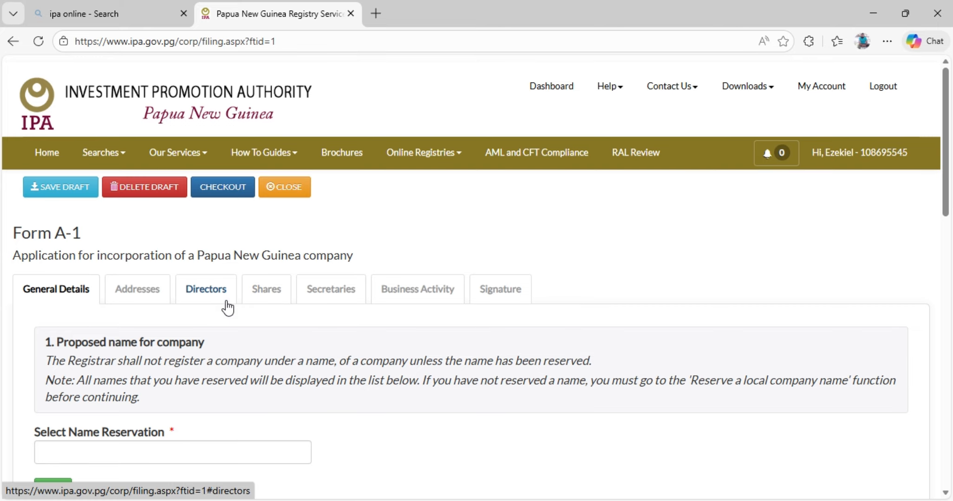
Answer No to whether the company will be a foreign enterprise upon incorporation in Form A-1.
scroll(228, 308, down, 3)
click(122, 312)
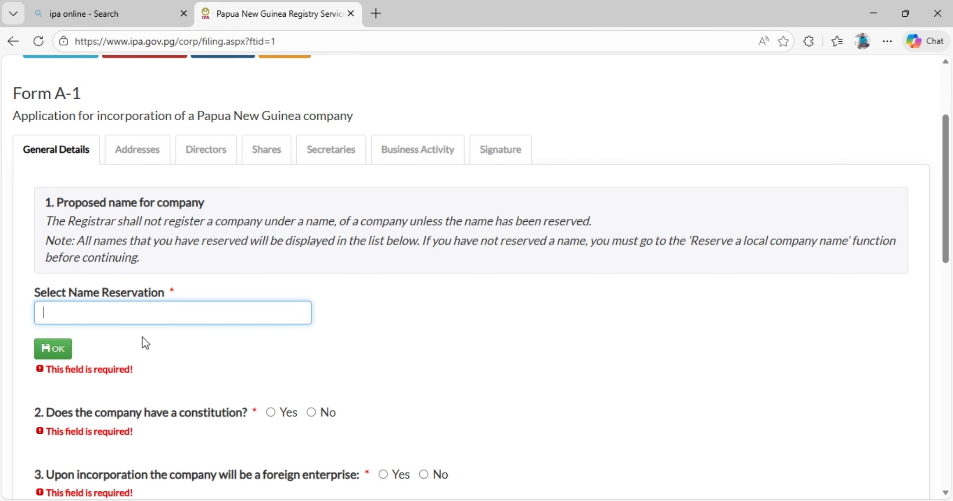
scroll(206, 334, down, 3)
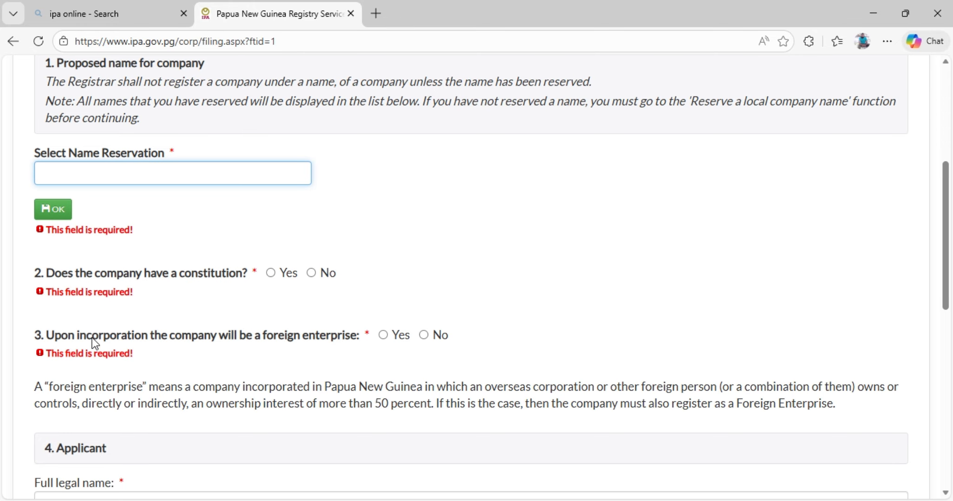
scroll(125, 311, down, 1)
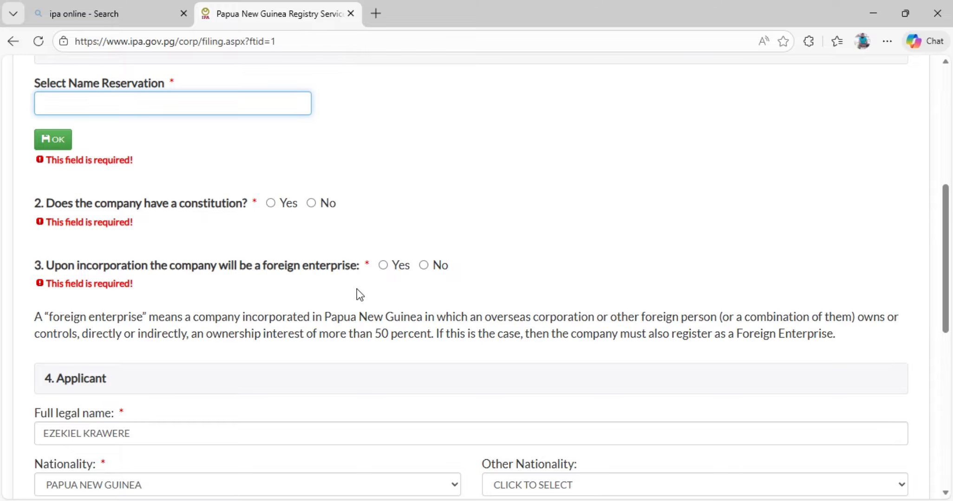
click(423, 266)
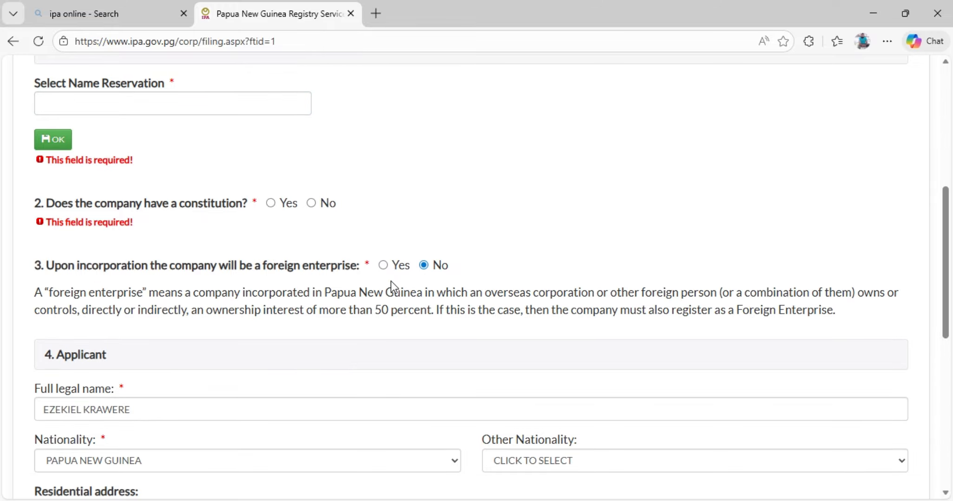
Review the applicant's name, nationality, residential and postal address details, and continue to the Addresses section.
scroll(176, 311, down, 3)
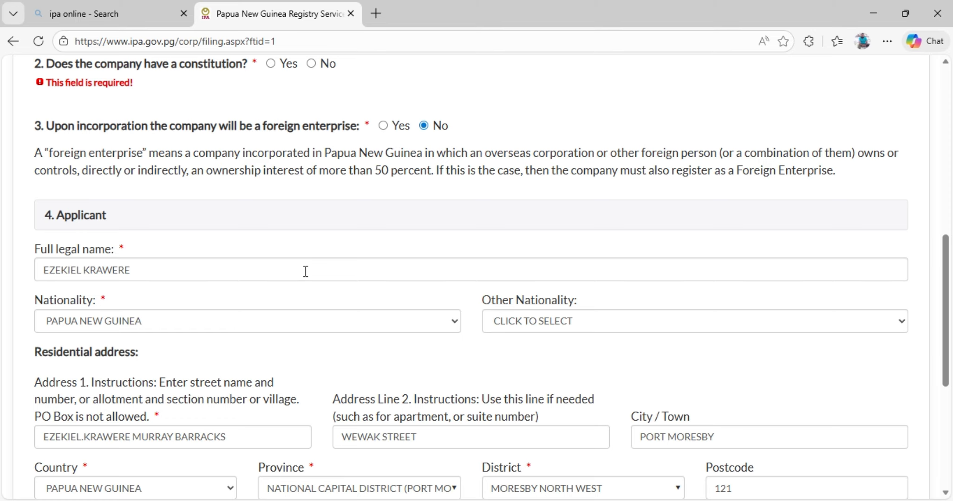
scroll(305, 269, down, 1)
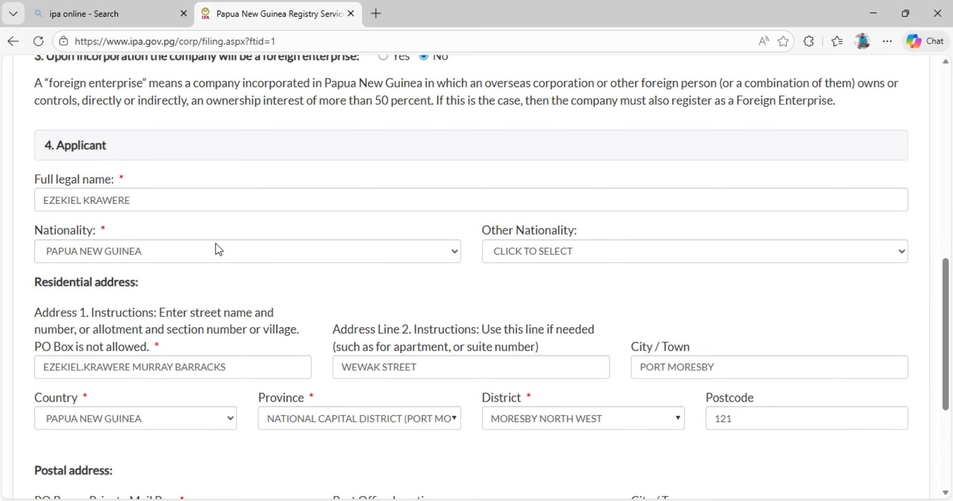
scroll(216, 232, up, 1)
scroll(216, 233, down, 1)
scroll(310, 223, down, 2)
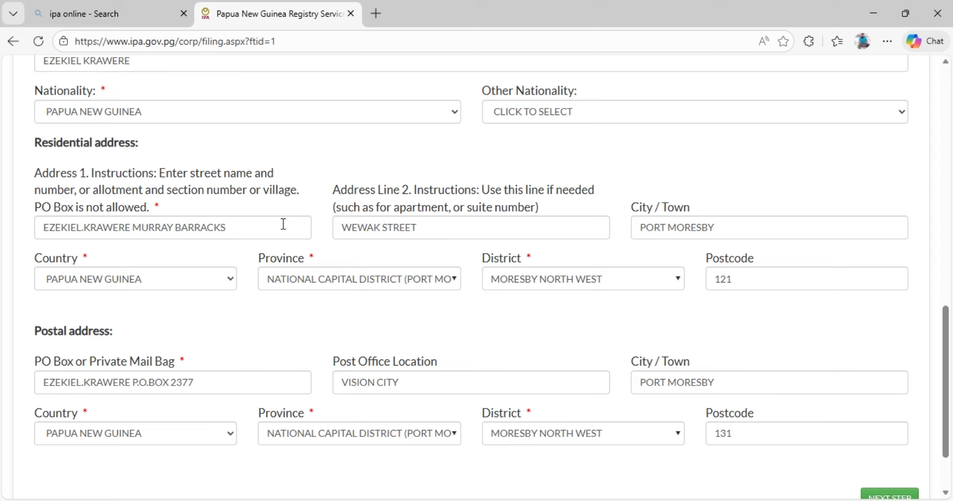
scroll(281, 225, down, 1)
scroll(262, 233, down, 1)
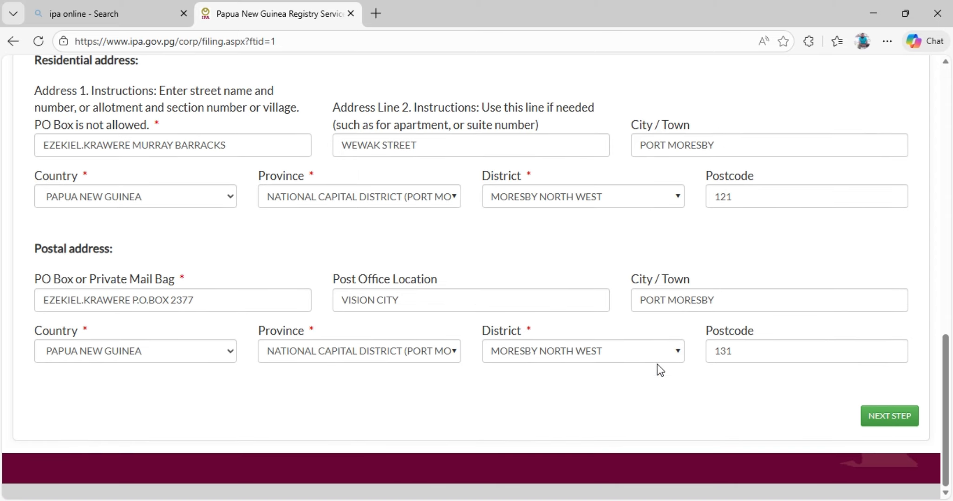
click(873, 418)
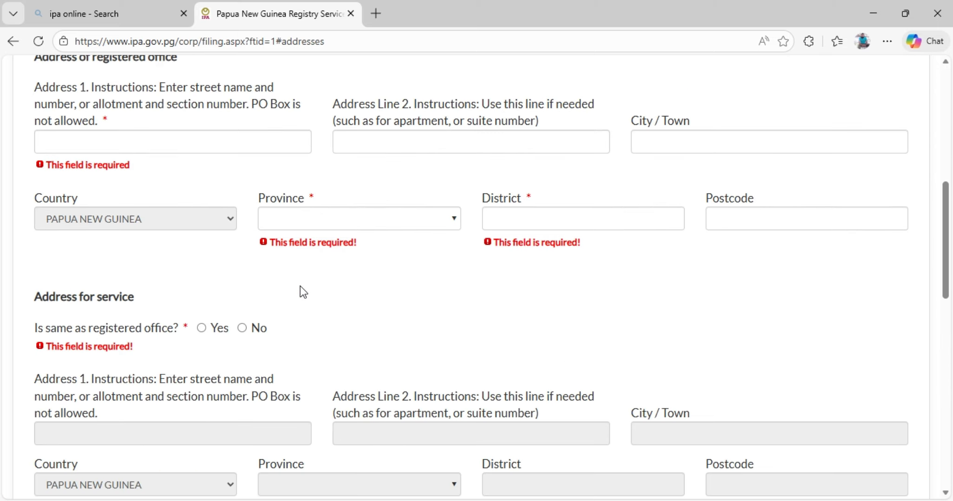
Review the Addresses section's email, registered office, address for service, postal address and principal place of business fields.
scroll(284, 248, up, 8)
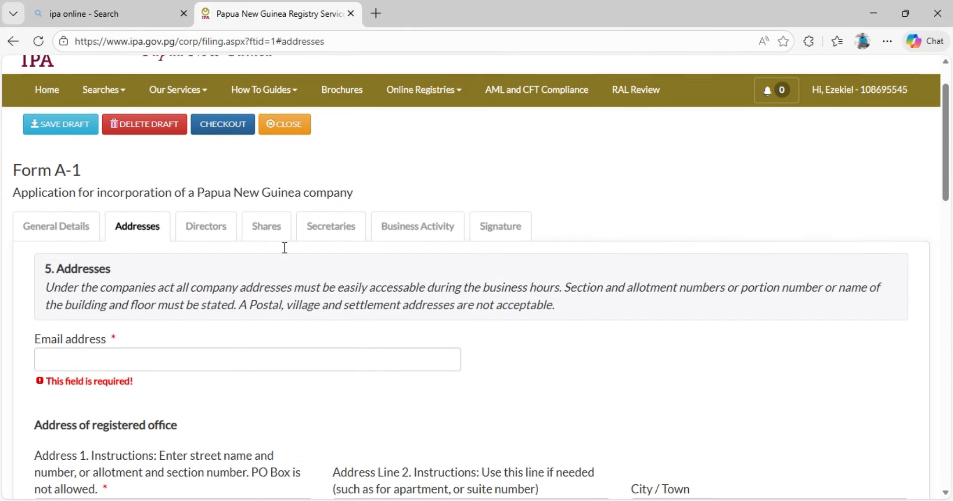
scroll(284, 248, down, 3)
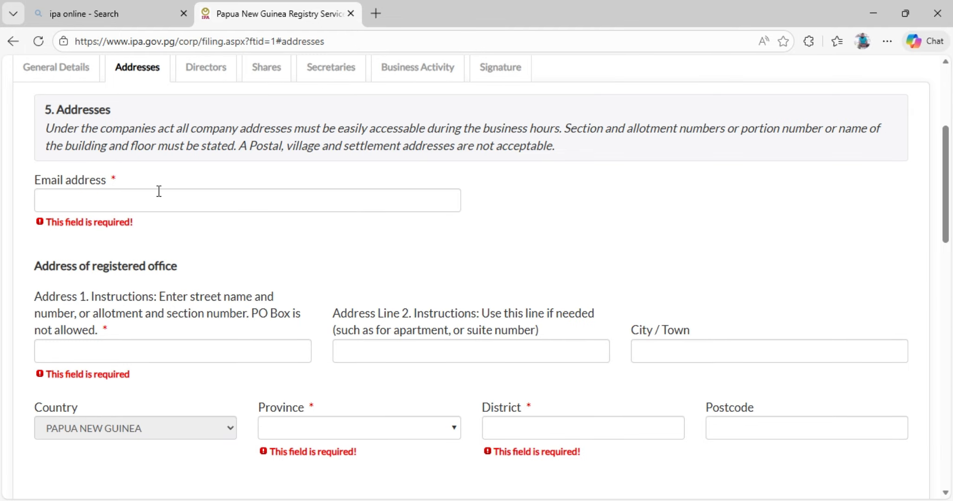
scroll(191, 202, down, 2)
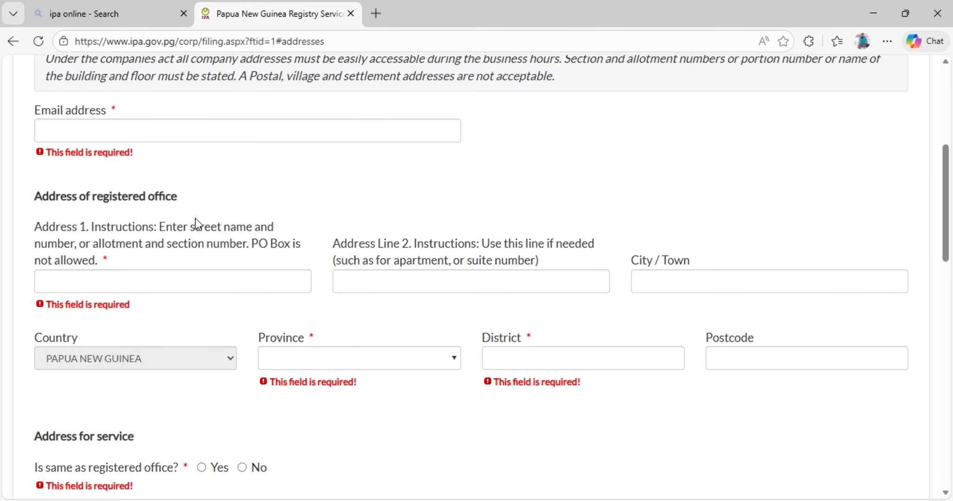
scroll(195, 218, down, 2)
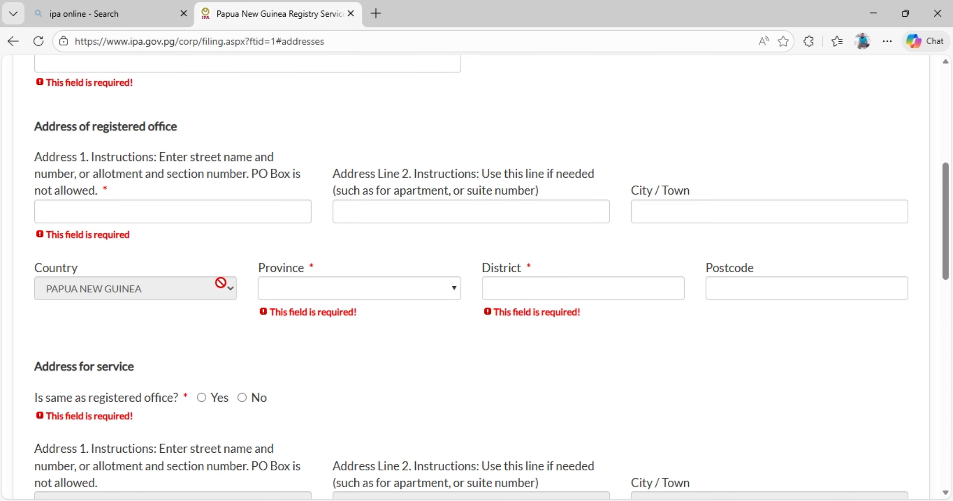
scroll(200, 276, down, 2)
scroll(233, 251, down, 3)
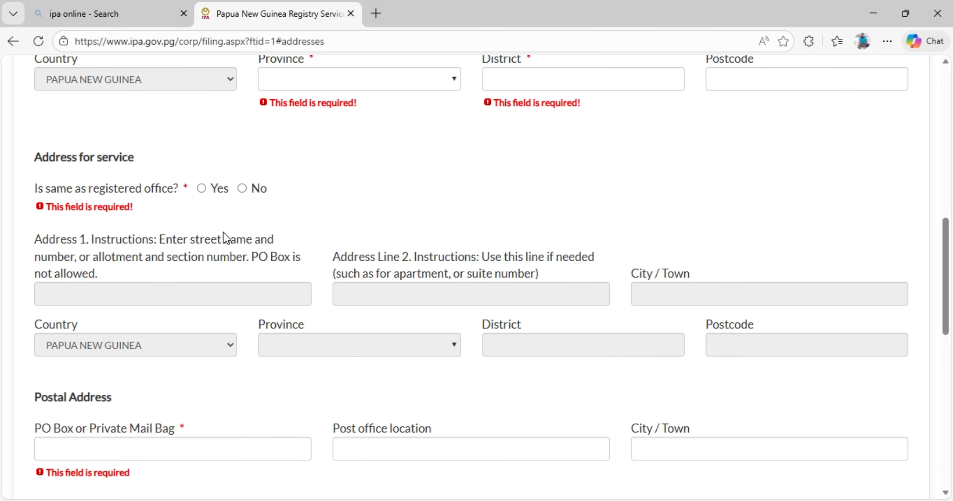
scroll(173, 241, down, 2)
scroll(170, 200, down, 4)
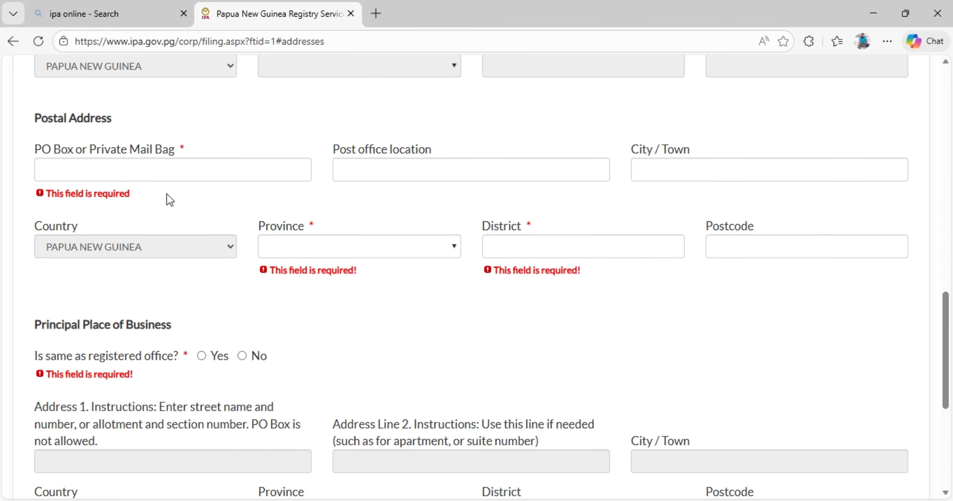
scroll(290, 199, down, 3)
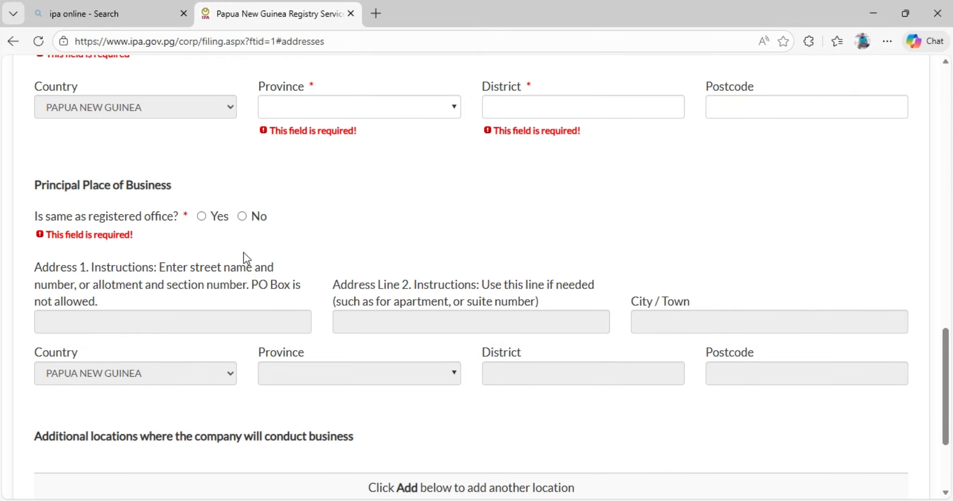
scroll(243, 252, down, 3)
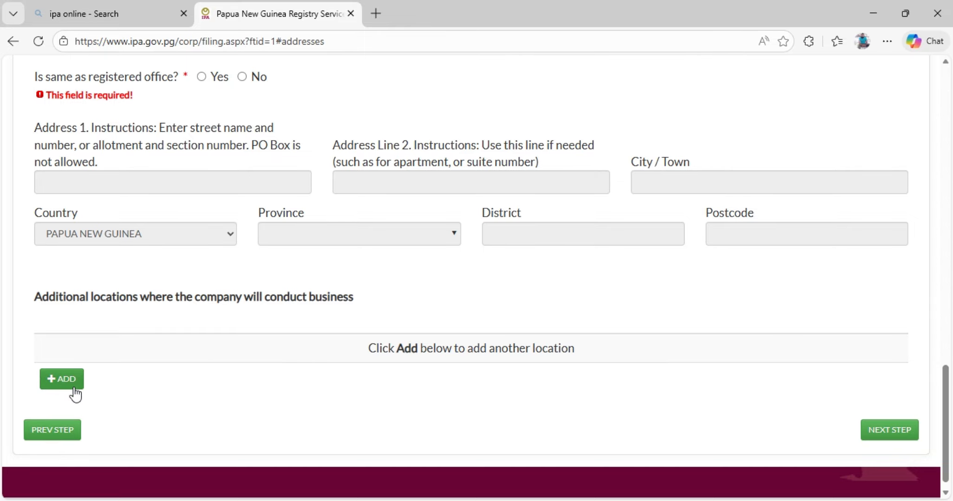
Check the entry form for an additional business location, cancel it, and continue to the Directors section.
click(61, 380)
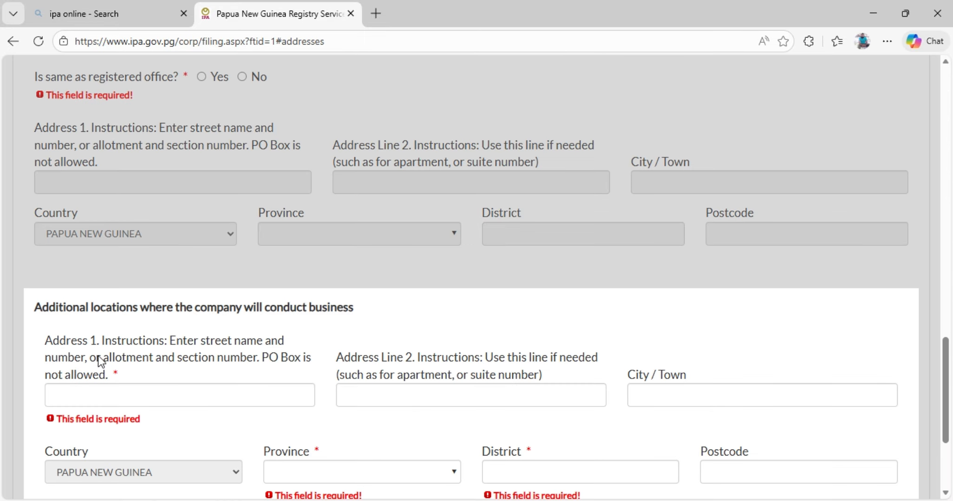
scroll(262, 376, down, 3)
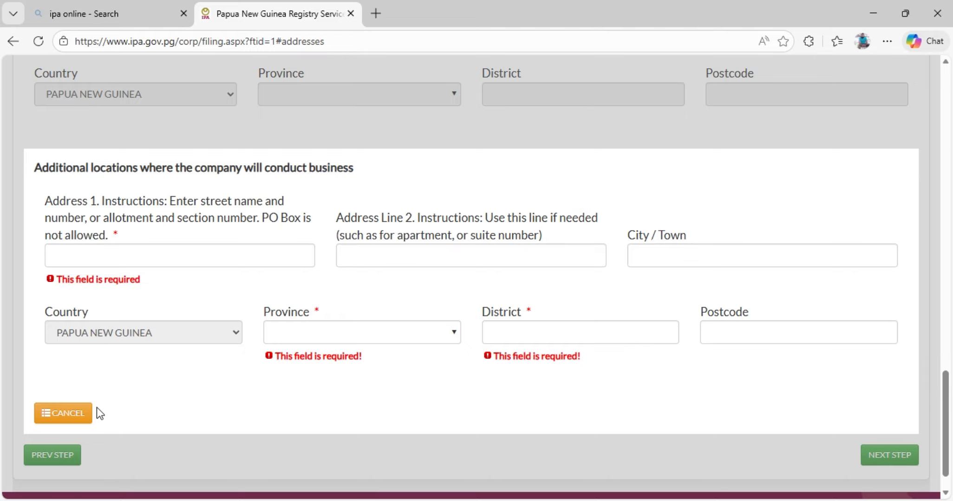
click(77, 417)
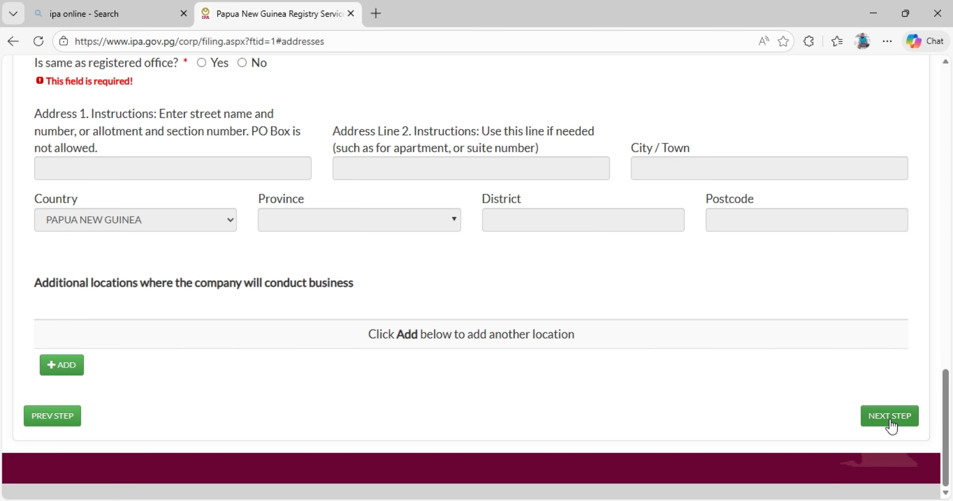
click(877, 427)
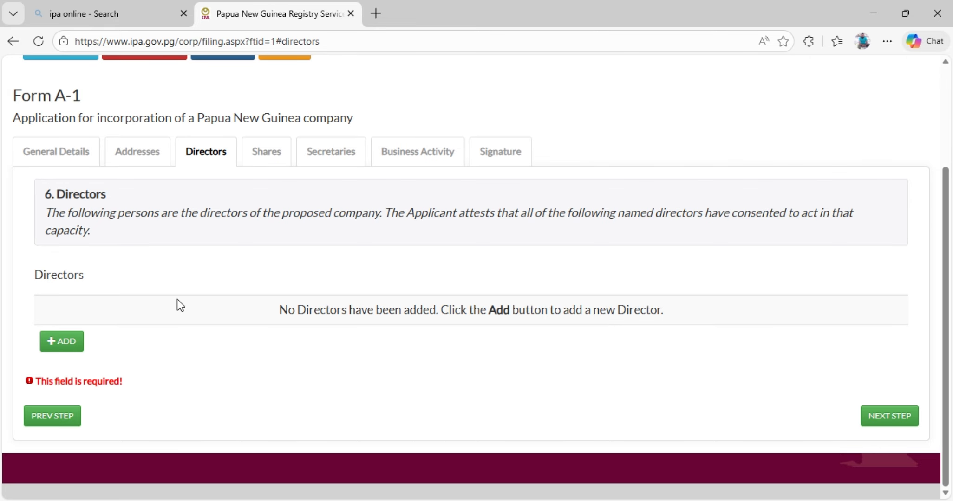
Examine the new director entry form, mark the person's consent to act as a director, and cancel the entry.
click(65, 342)
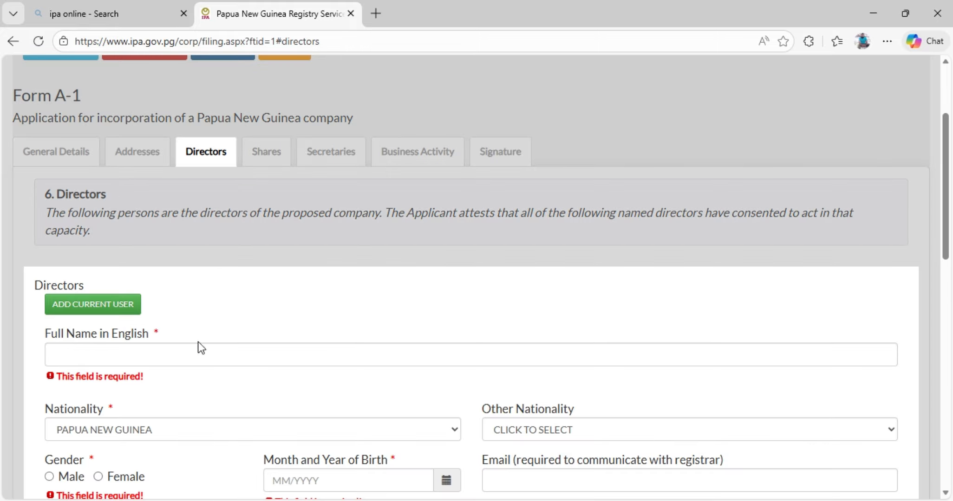
scroll(264, 326, down, 2)
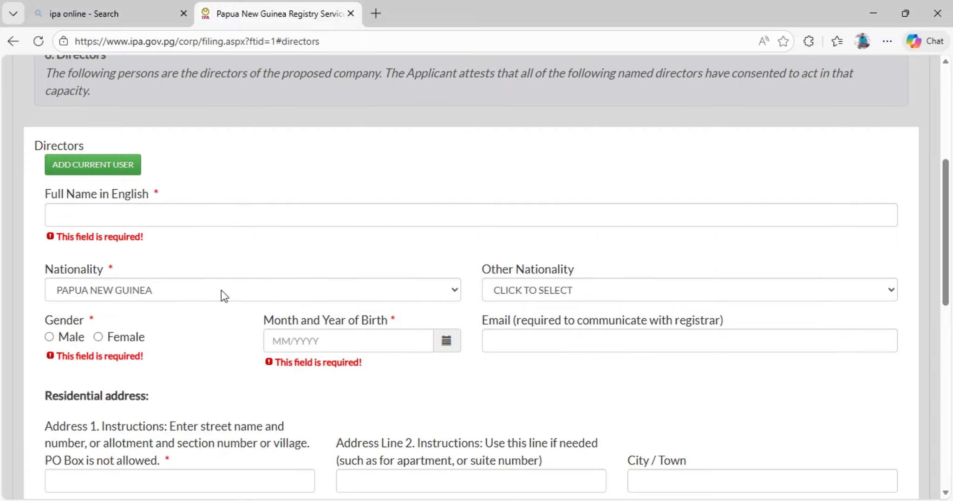
scroll(221, 291, down, 2)
scroll(221, 291, down, 10)
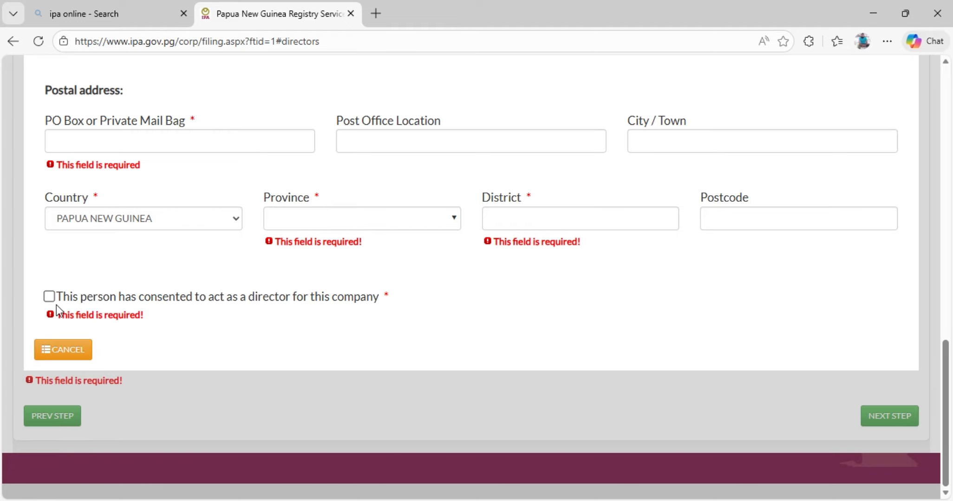
click(48, 299)
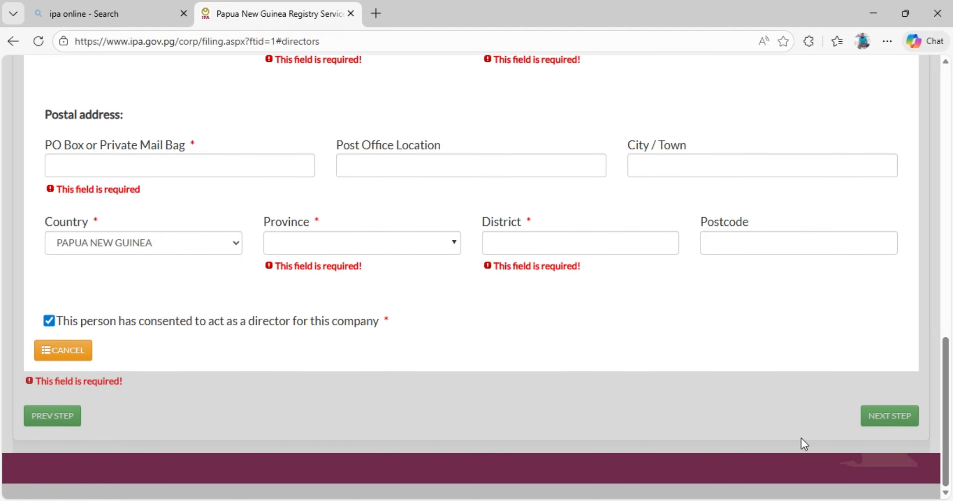
click(65, 354)
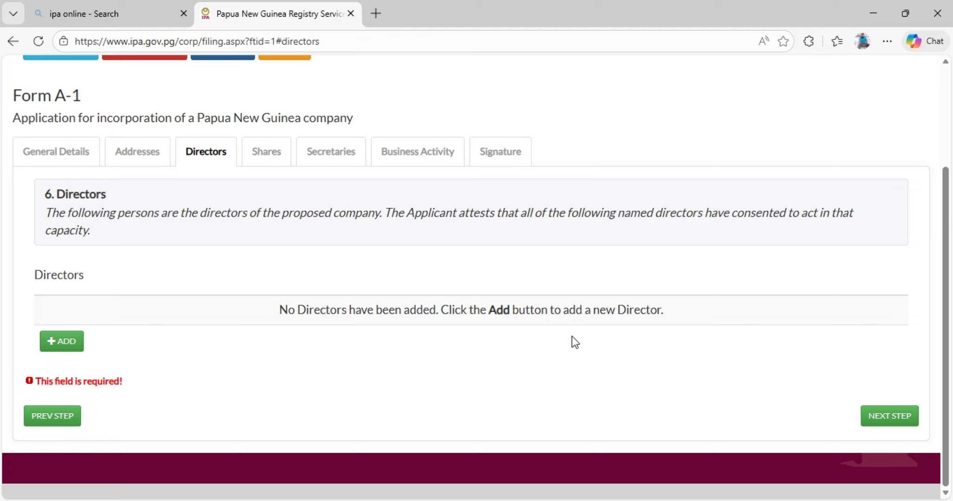
In the Shares section, set total shares issued to 1 and answer No for more than 100 shareholders and more than one share class.
click(889, 416)
scroll(455, 335, up, 2)
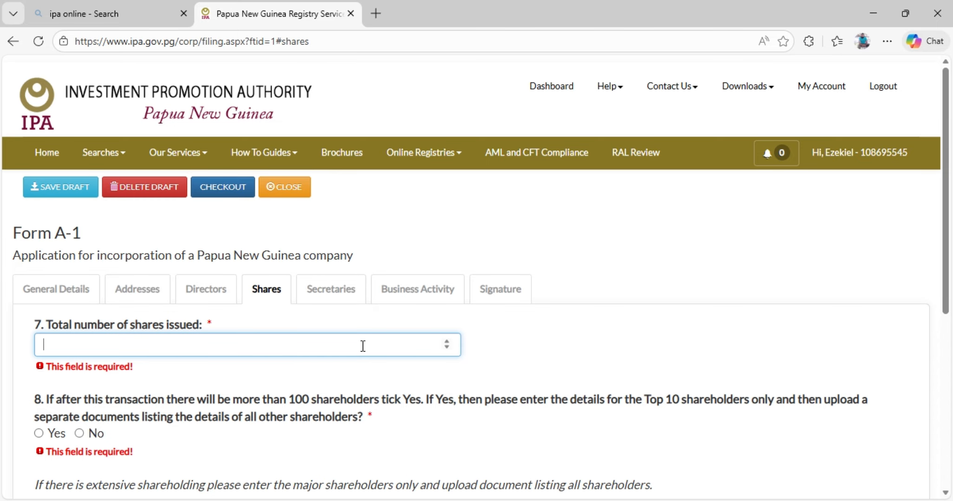
text(1)
scroll(260, 358, down, 1)
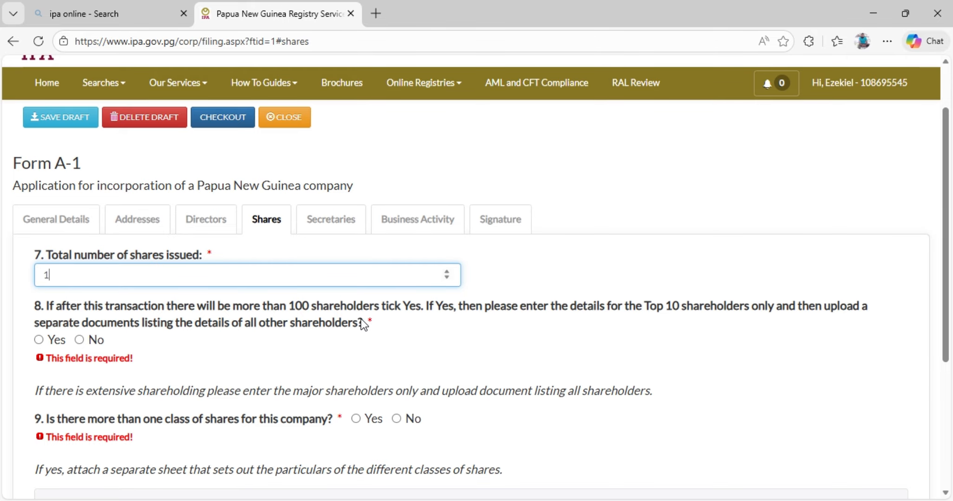
click(80, 341)
scroll(232, 322, down, 3)
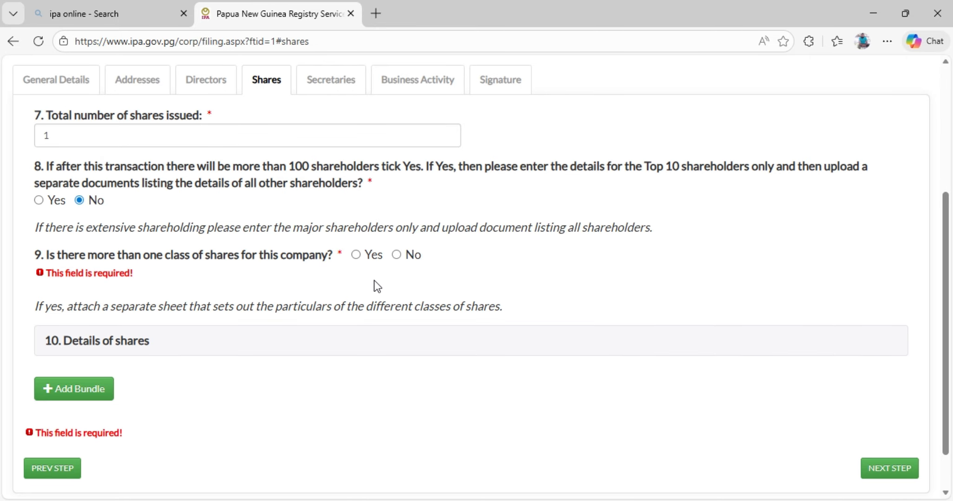
click(397, 256)
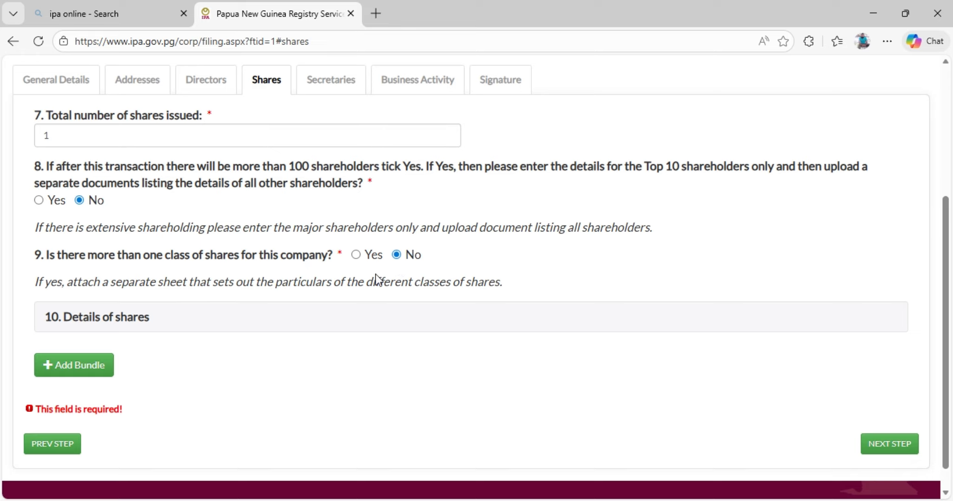
Add a share bundle with 1 share and start an Individual shareholder entry for it.
scroll(293, 290, down, 1)
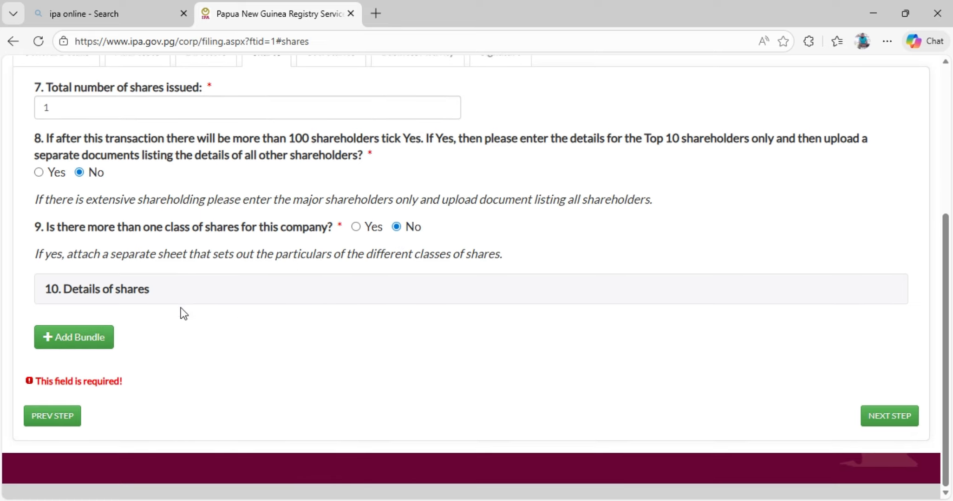
click(81, 345)
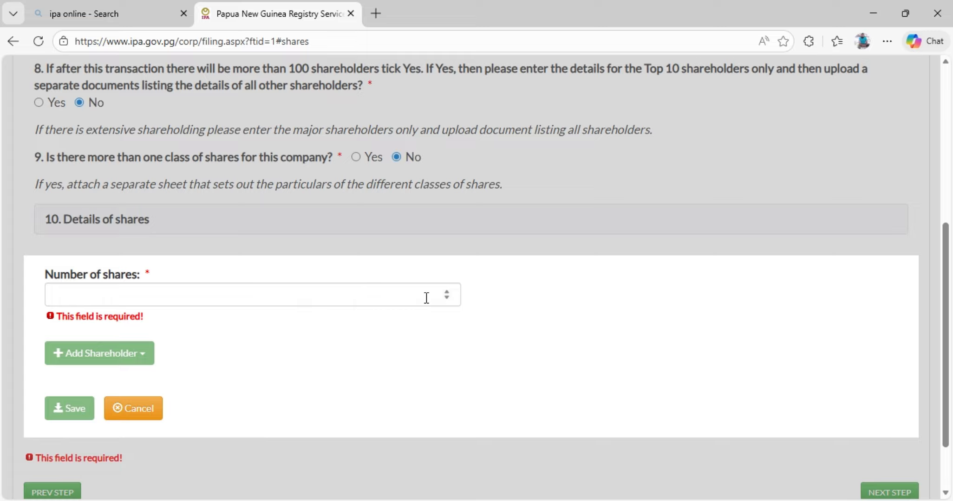
click(446, 298)
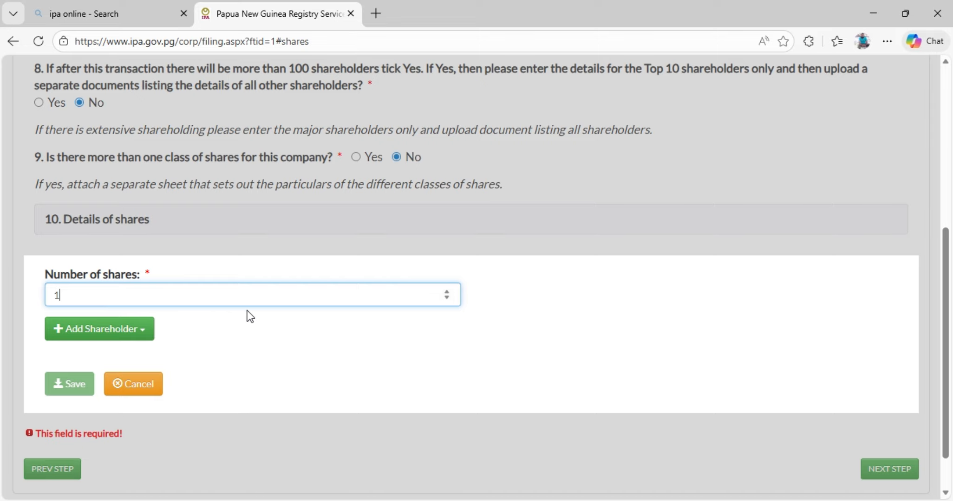
scroll(253, 306, down, 2)
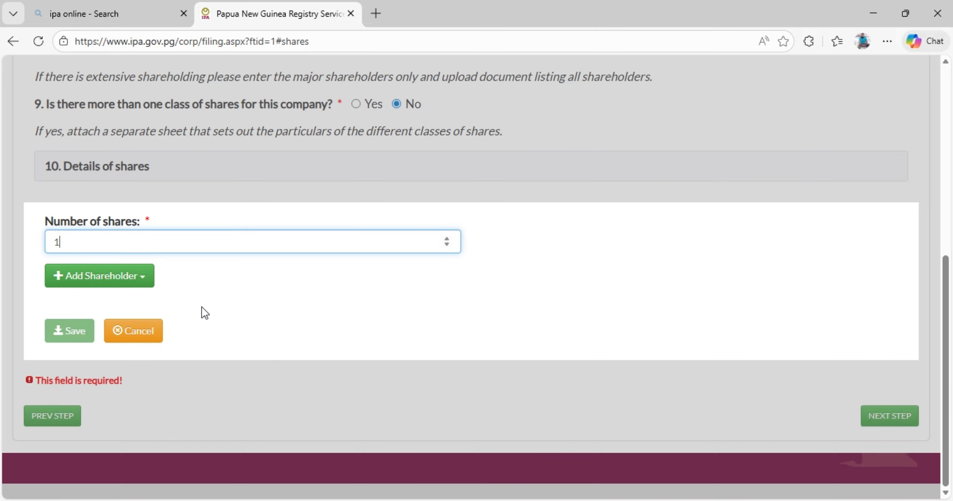
click(222, 272)
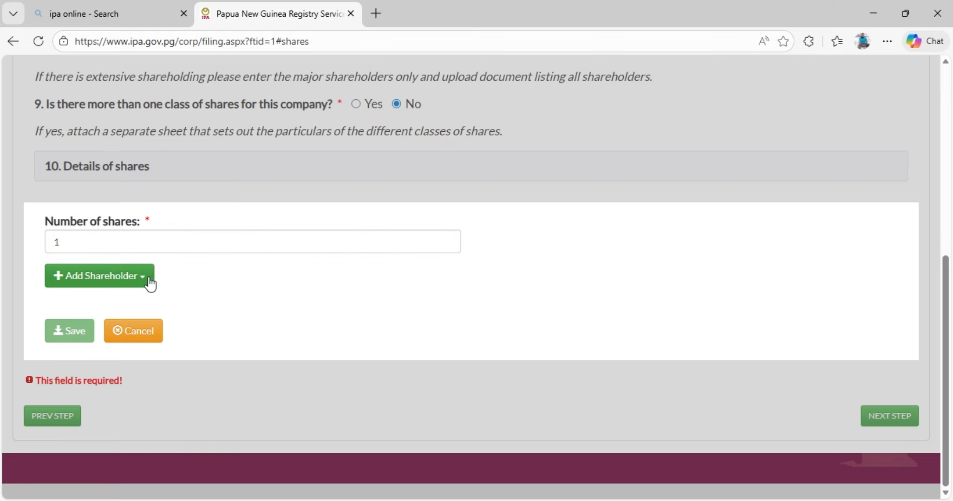
click(119, 278)
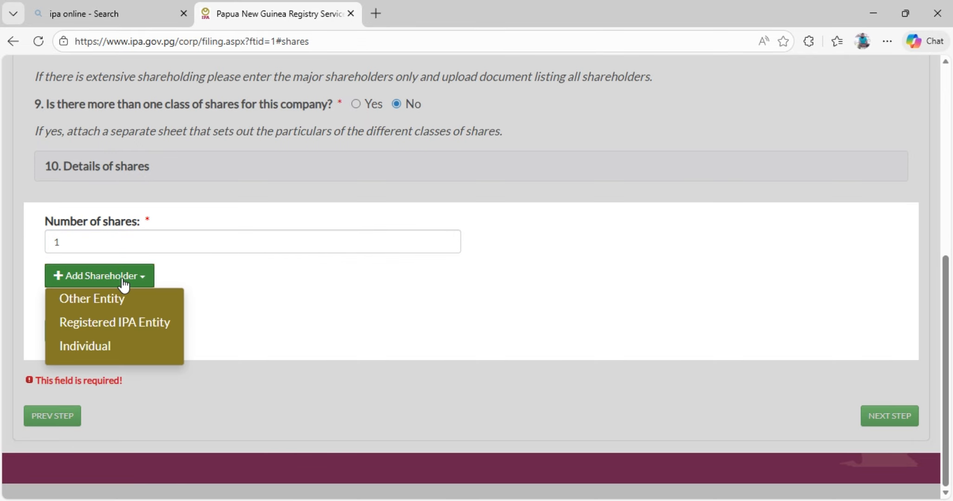
click(94, 346)
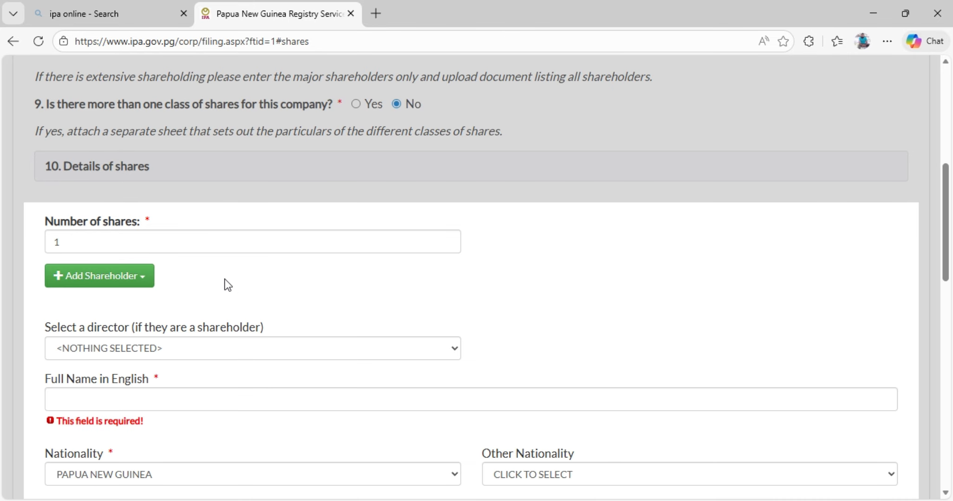
Examine the individual shareholder entry form, including the director selection, personal details, residential and postal addresses, and shareholder consent.
scroll(283, 268, down, 1)
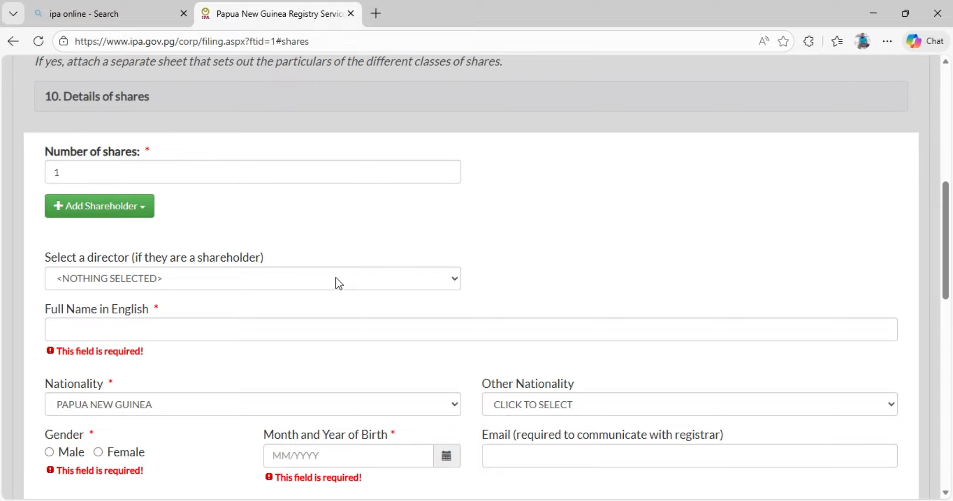
scroll(334, 279, up, 2)
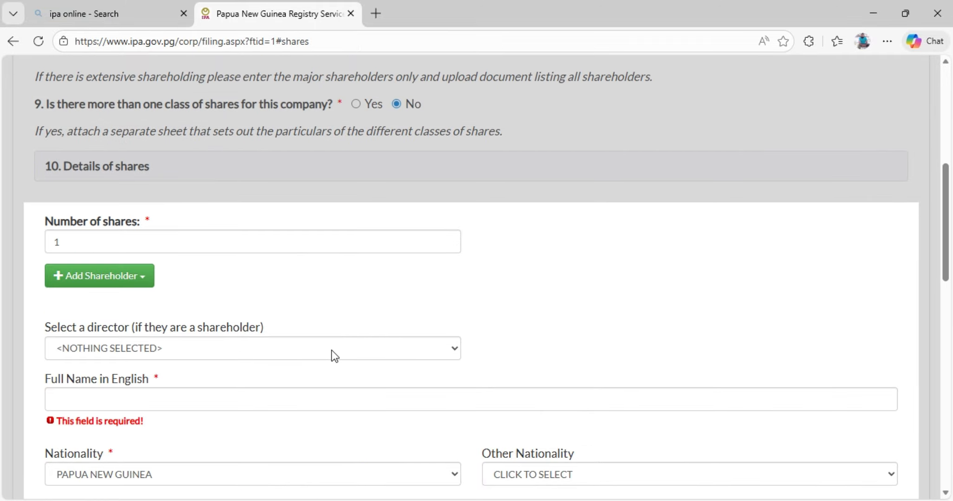
click(452, 347)
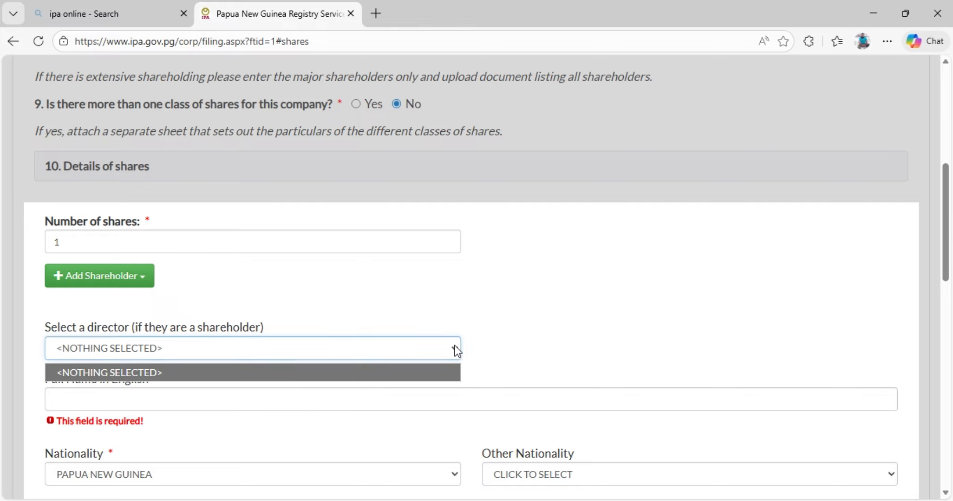
click(190, 347)
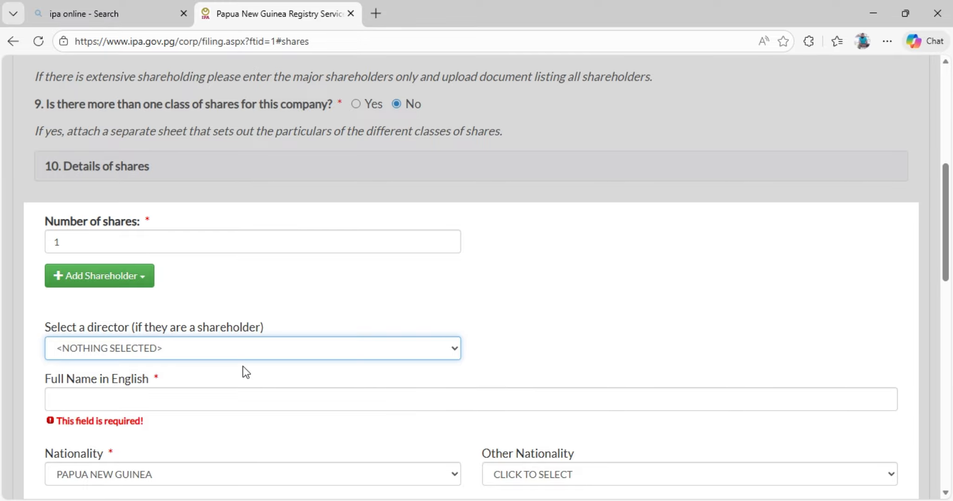
scroll(226, 331, down, 1)
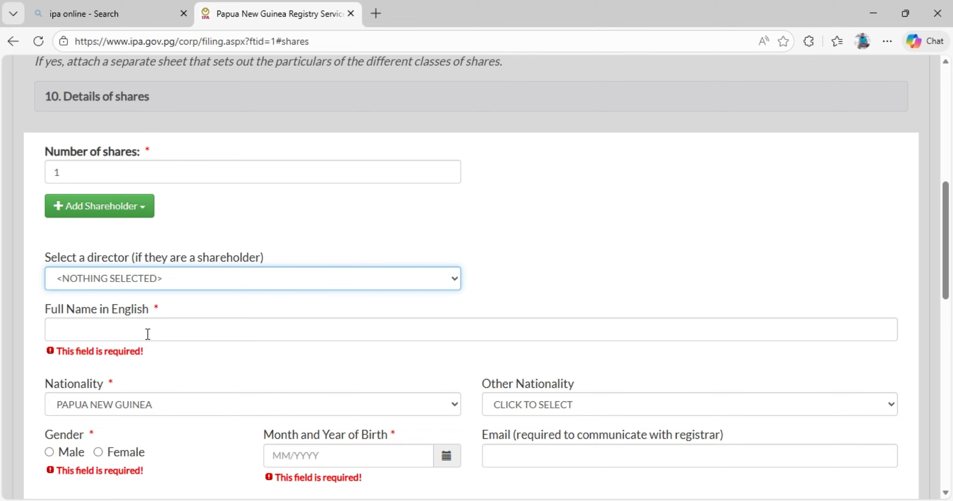
scroll(395, 319, down, 3)
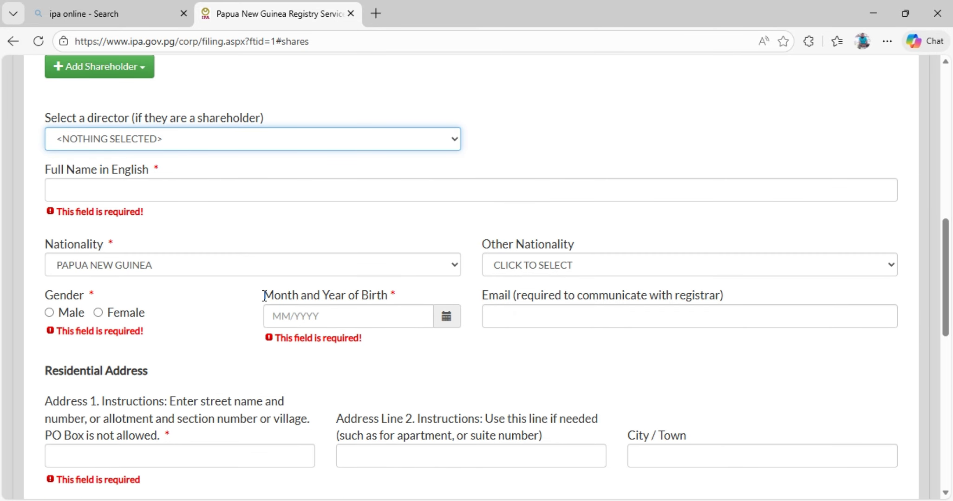
scroll(203, 279, down, 1)
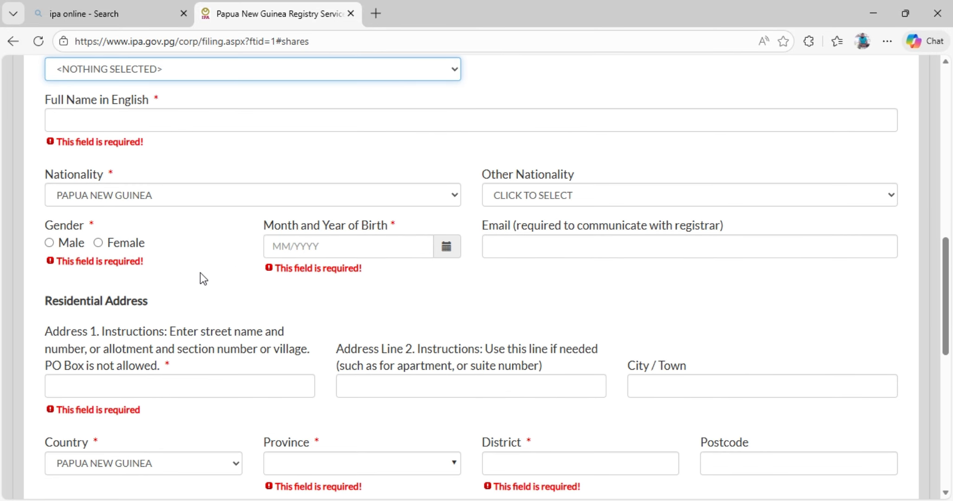
scroll(243, 219, down, 3)
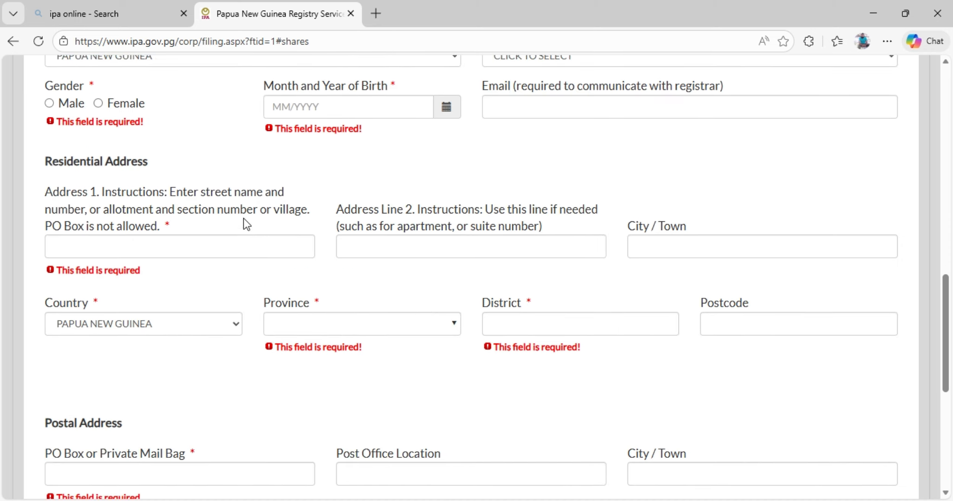
scroll(236, 248, up, 2)
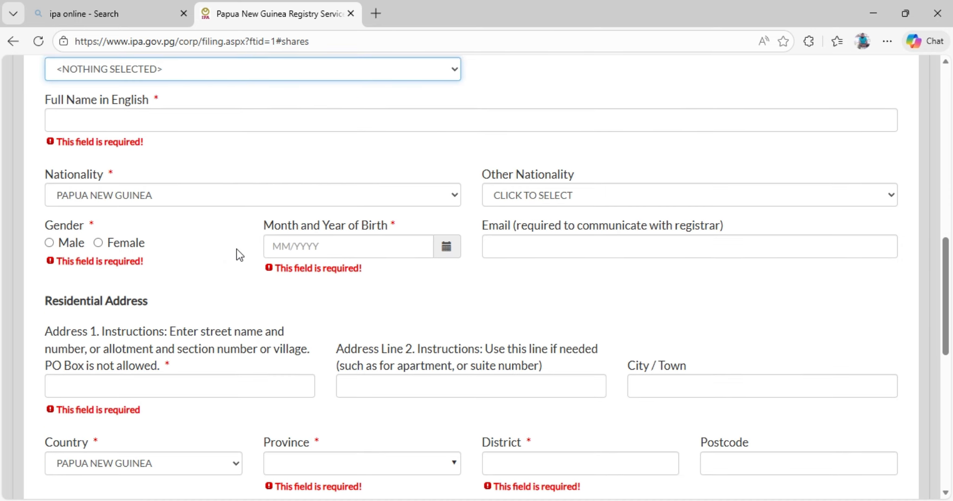
scroll(237, 248, down, 1)
scroll(237, 248, down, 3)
scroll(415, 226, down, 5)
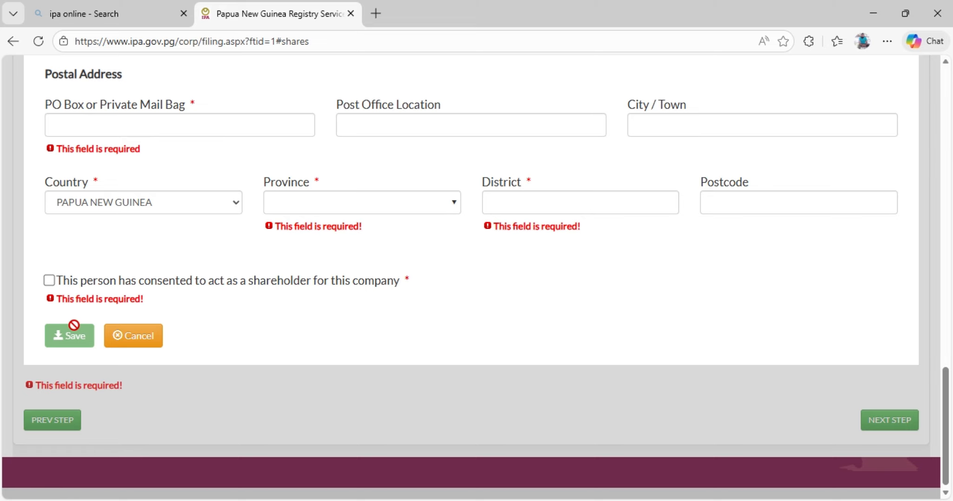
Cancel the shareholder entry and its share bundle, and continue to the Secretaries section.
click(139, 340)
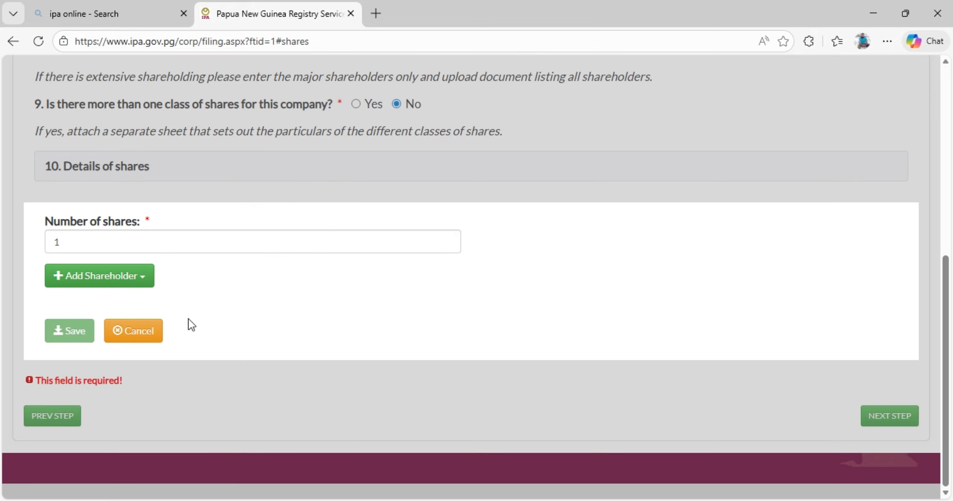
click(143, 338)
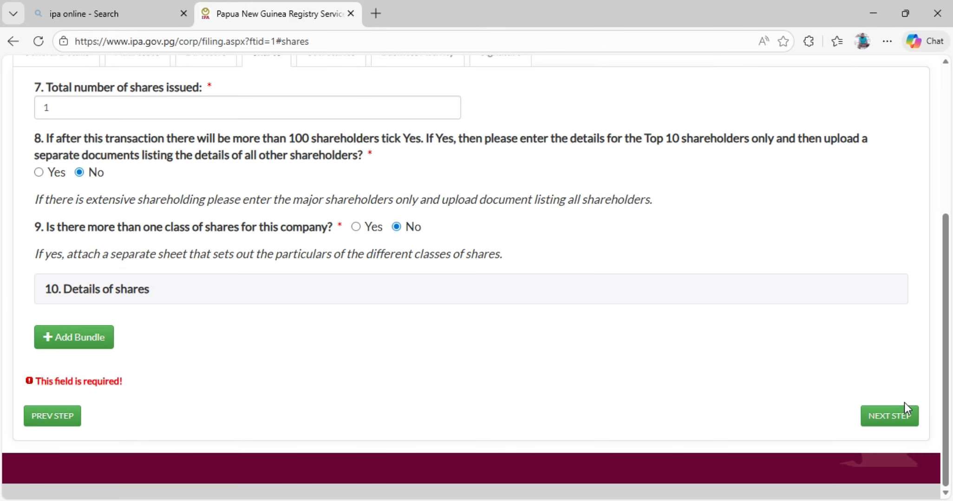
click(892, 422)
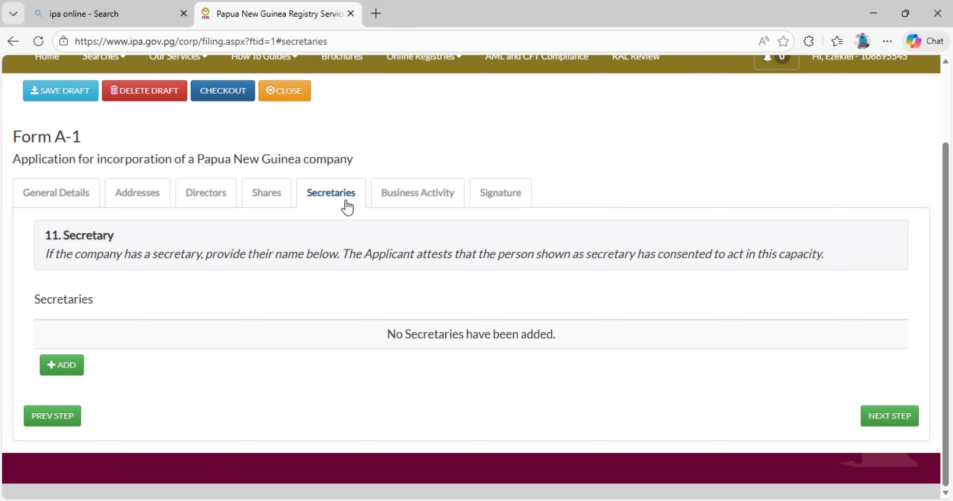
Check the entry form for a new secretary without adding one, and continue to the Business Activity section.
click(65, 367)
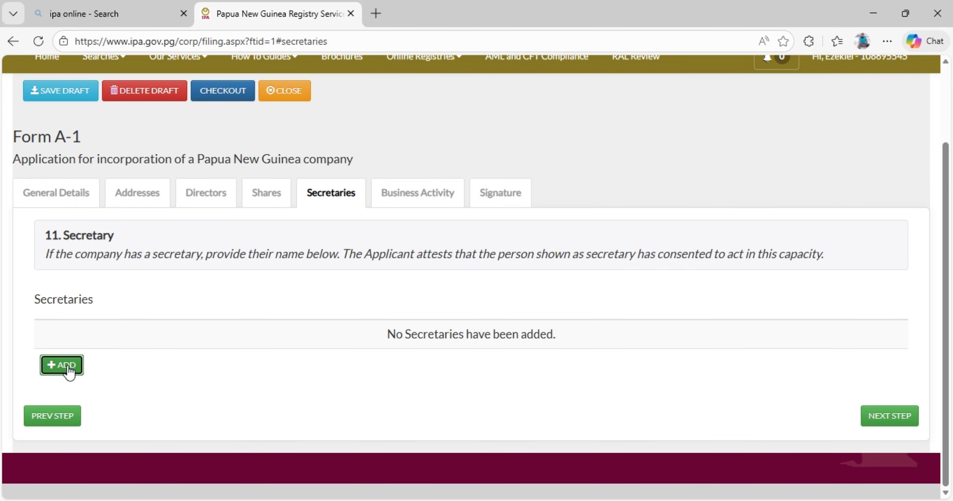
scroll(263, 324, down, 15)
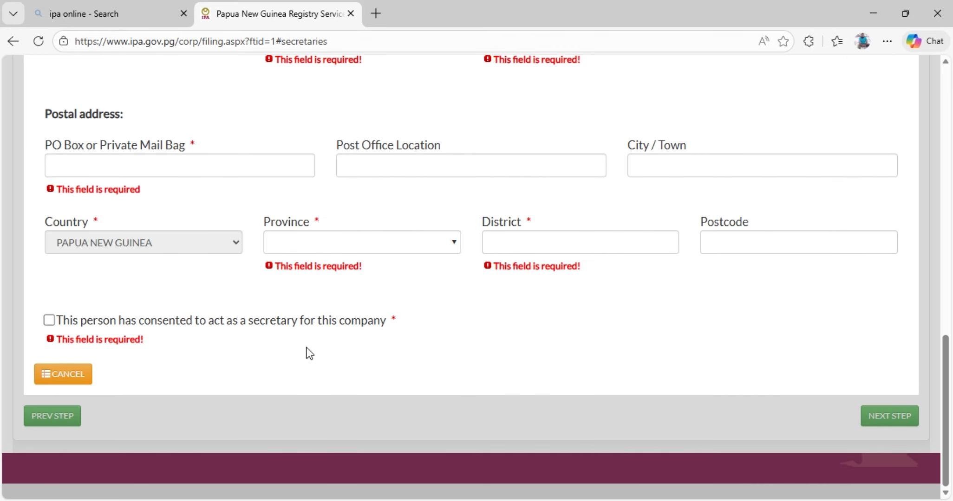
click(77, 378)
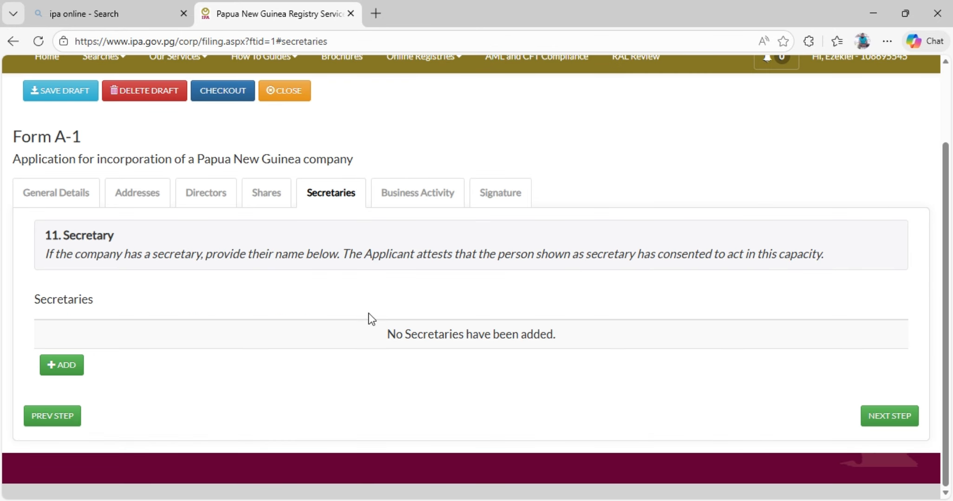
click(61, 365)
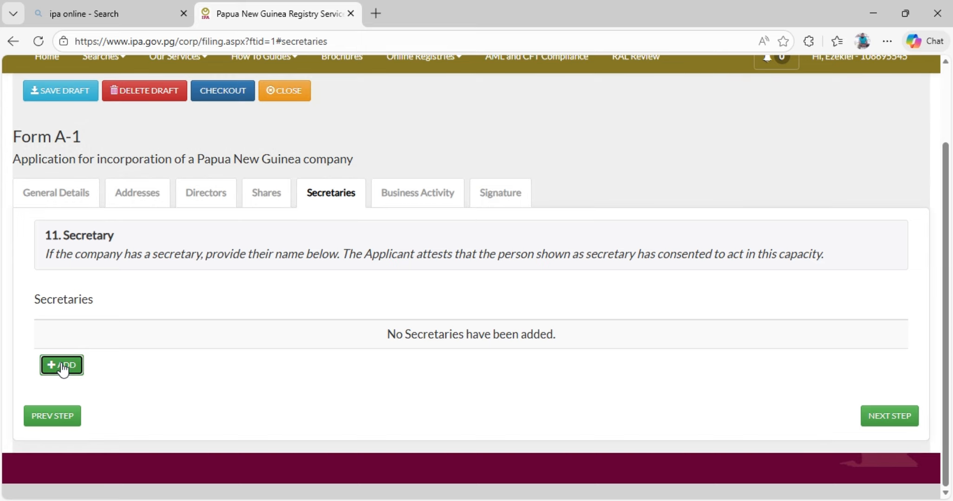
scroll(203, 325, down, 12)
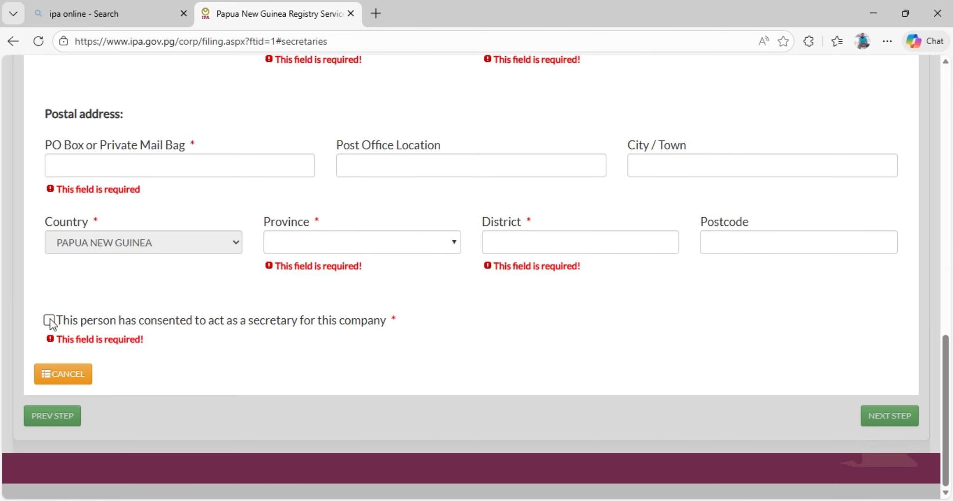
click(80, 380)
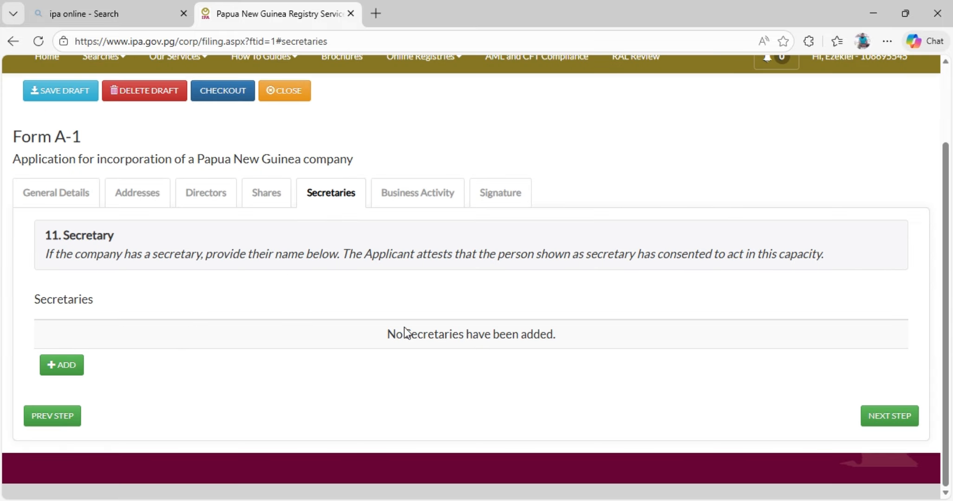
click(897, 414)
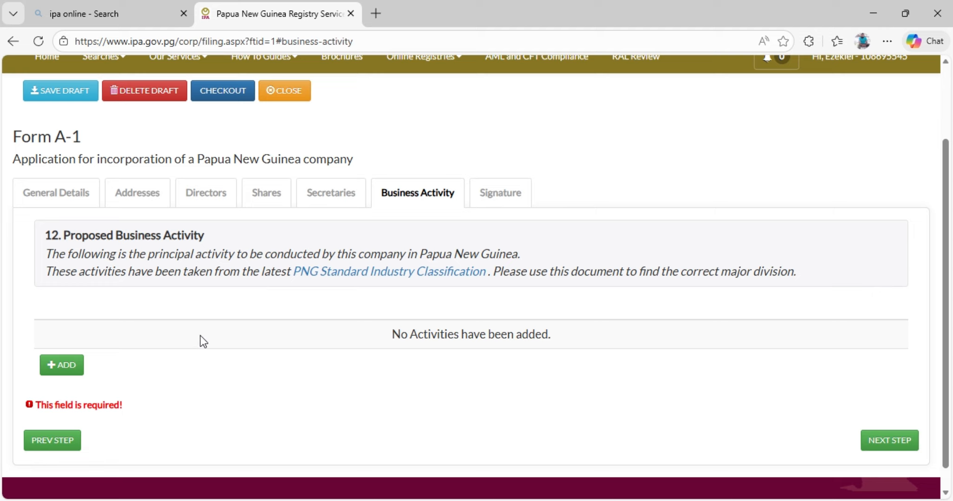
Start a business activity entry with F - CONSTRUCTION as the major division, and cancel it.
click(68, 368)
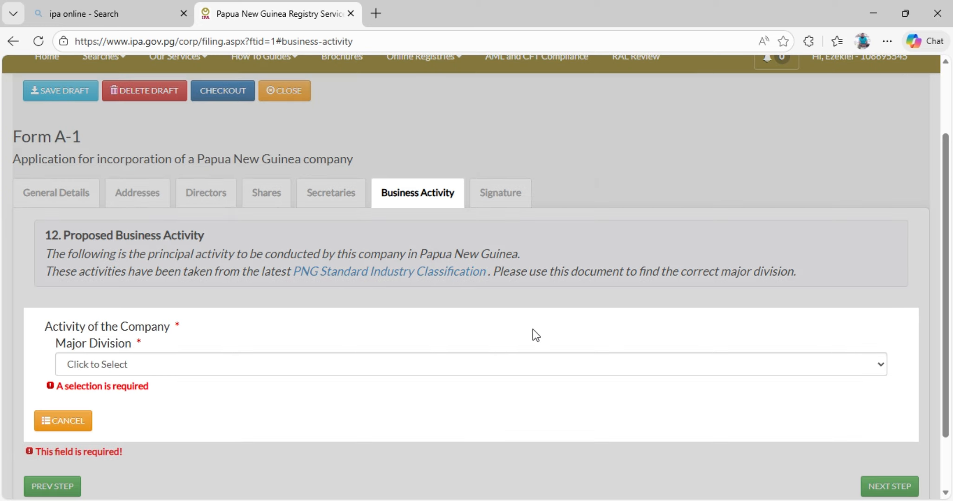
click(880, 367)
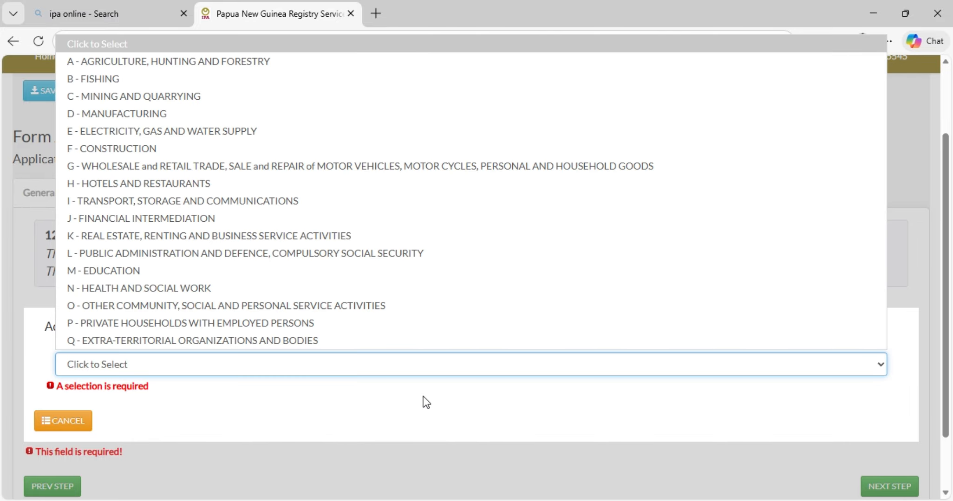
click(144, 151)
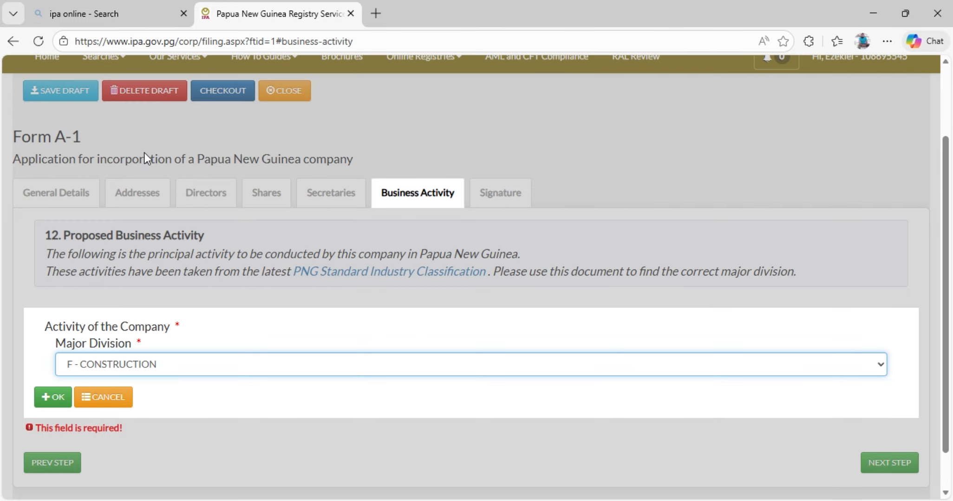
scroll(612, 344, down, 1)
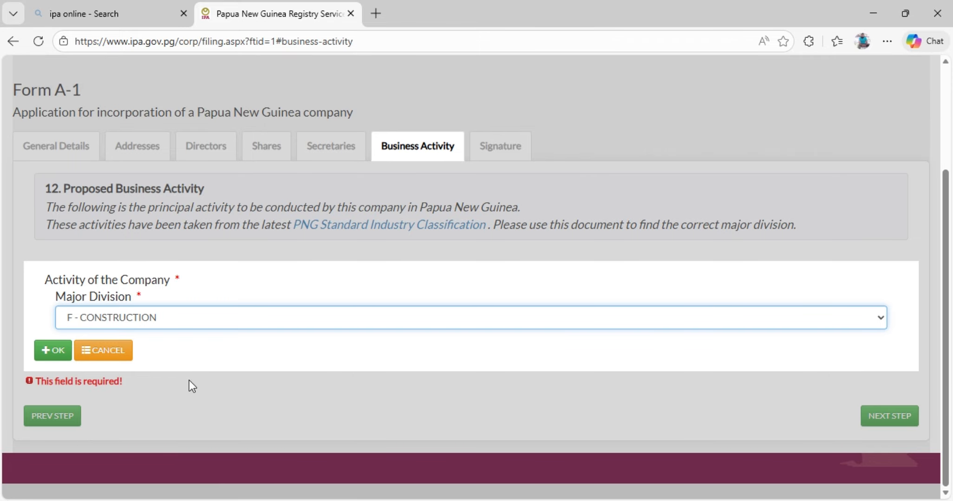
click(116, 355)
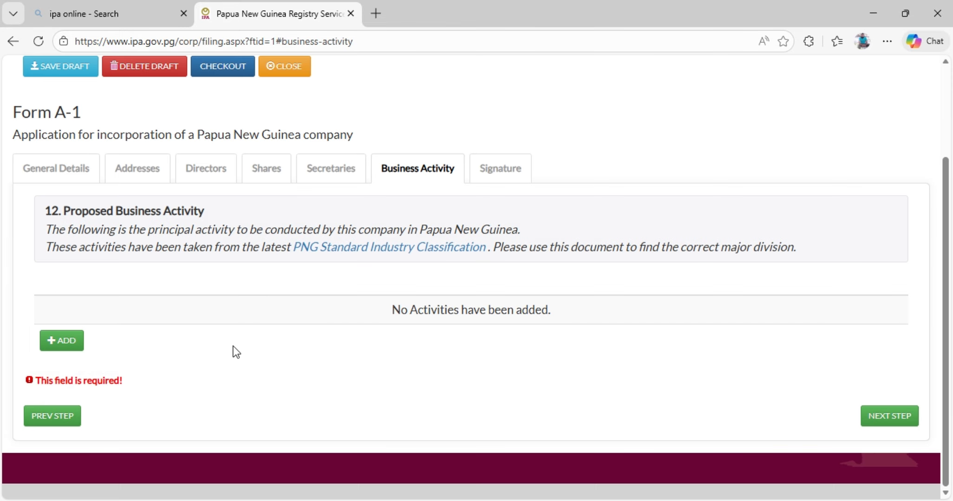
In the Signature section, certify that all information is true and correct and set the designation to Authorised person.
click(888, 419)
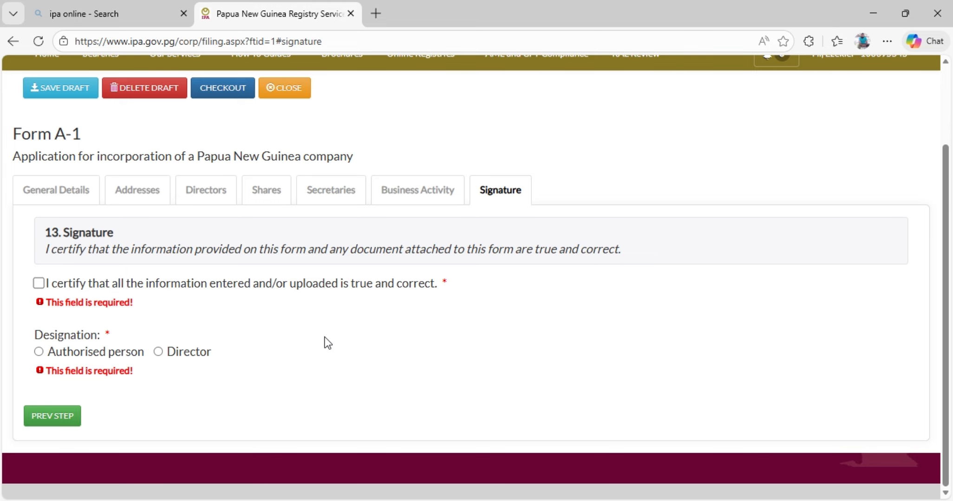
click(37, 284)
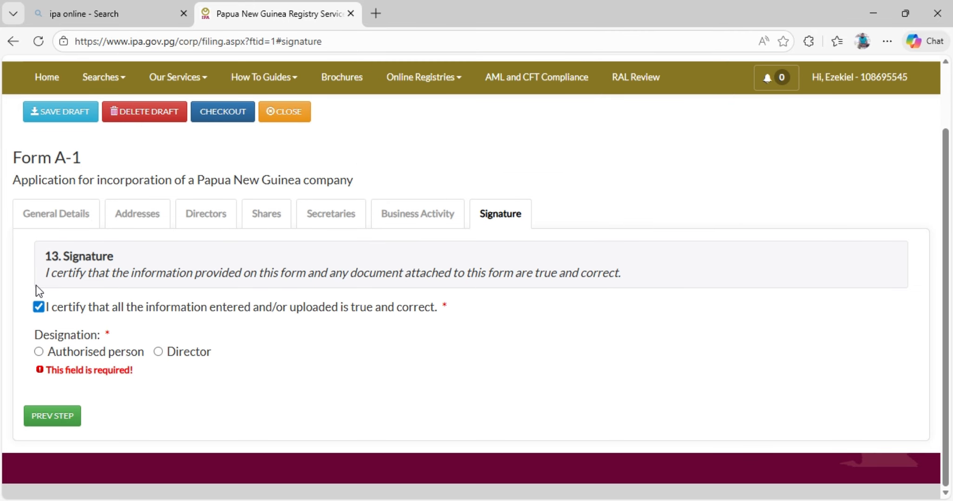
click(39, 352)
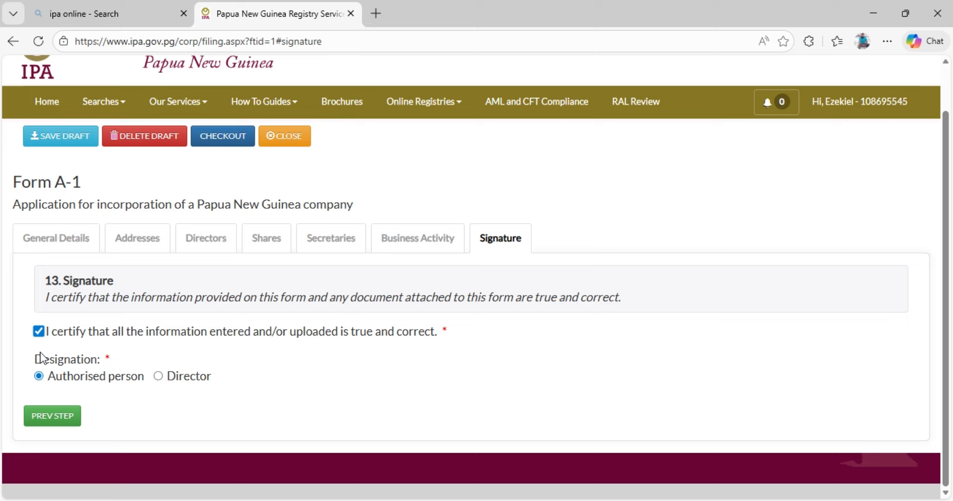
click(159, 375)
click(46, 377)
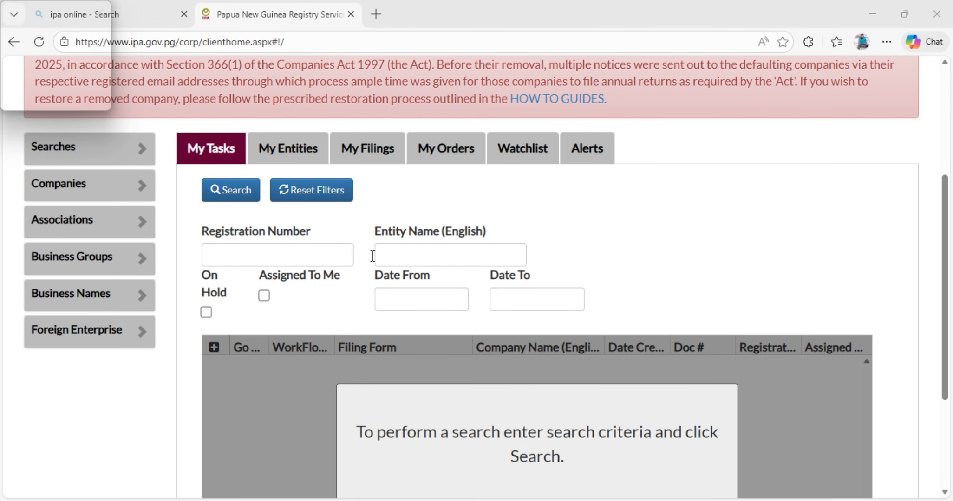
Open the Notice of Intent To Incorporate form for associations from the dashboard and review the proposed name requirements in its General Details.
scroll(344, 258, up, 3)
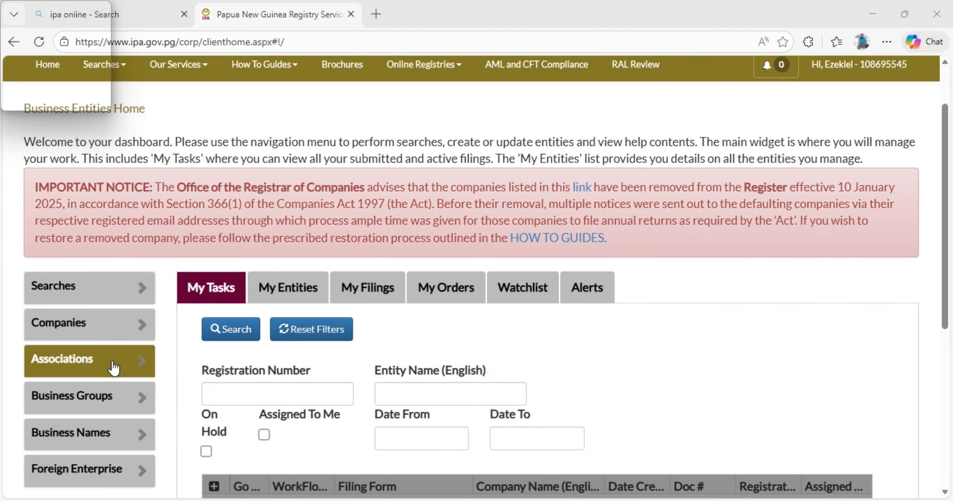
click(141, 368)
scroll(137, 358, down, 1)
scroll(135, 351, down, 2)
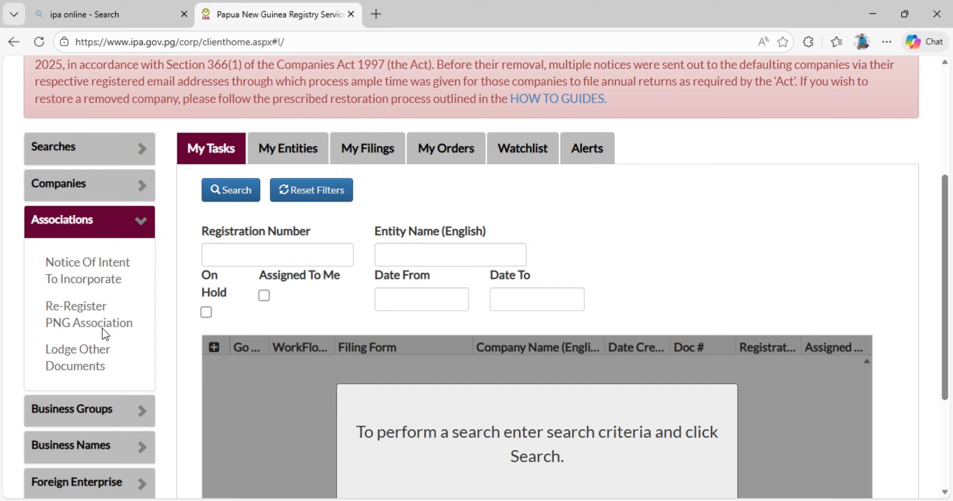
click(89, 273)
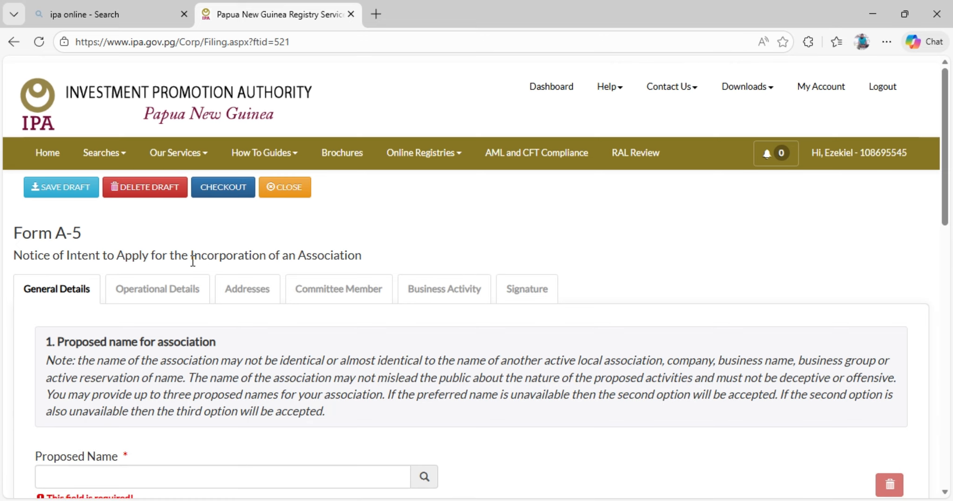
scroll(173, 265, down, 1)
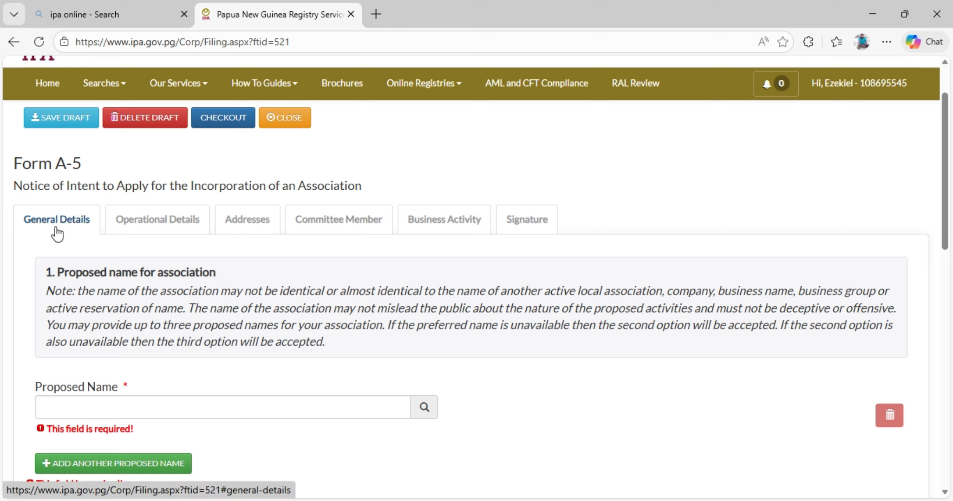
scroll(99, 270, down, 1)
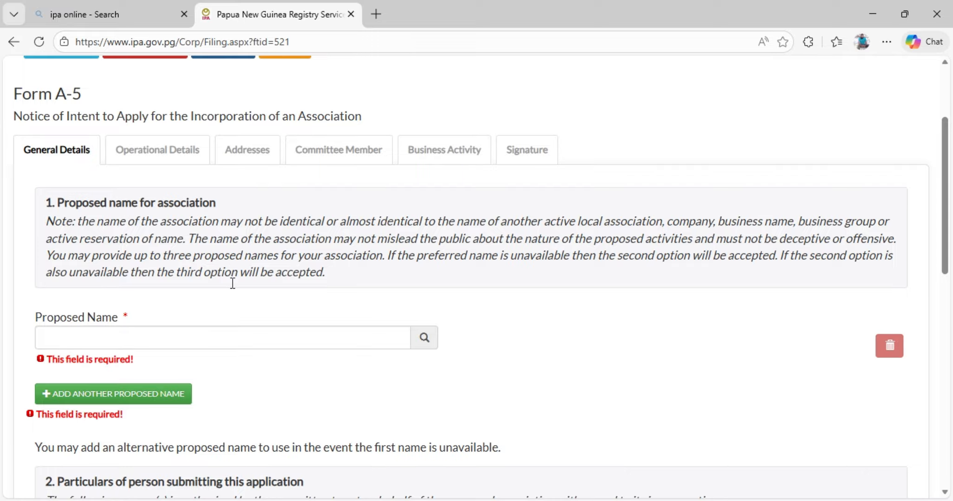
scroll(239, 307, down, 1)
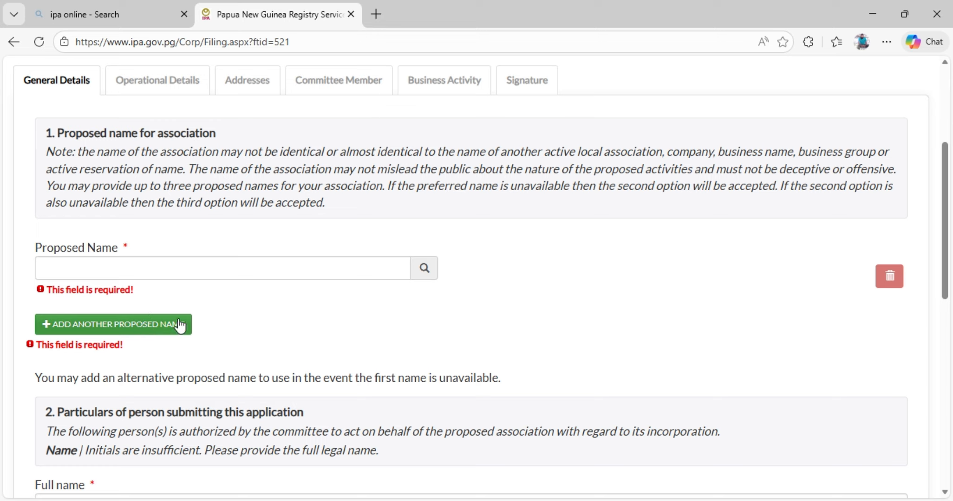
Add two more Proposed Name fields to the association's proposed names.
click(108, 328)
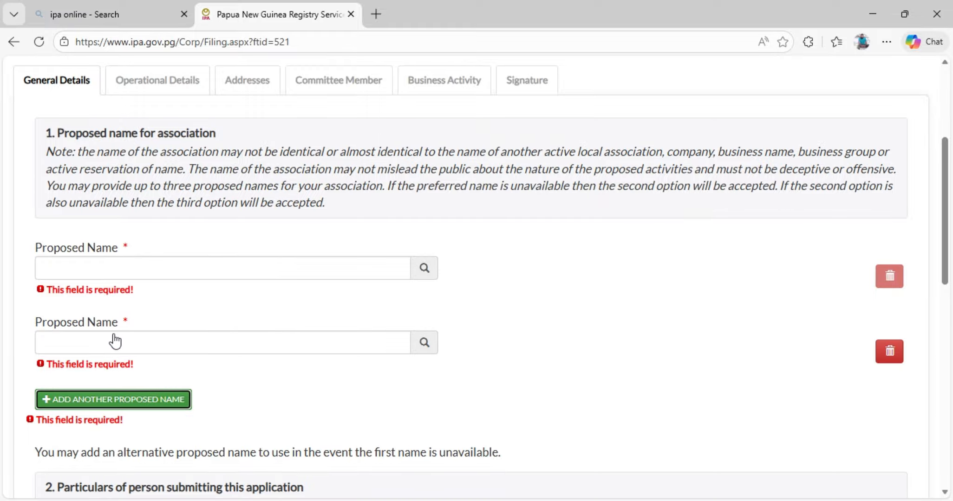
click(103, 272)
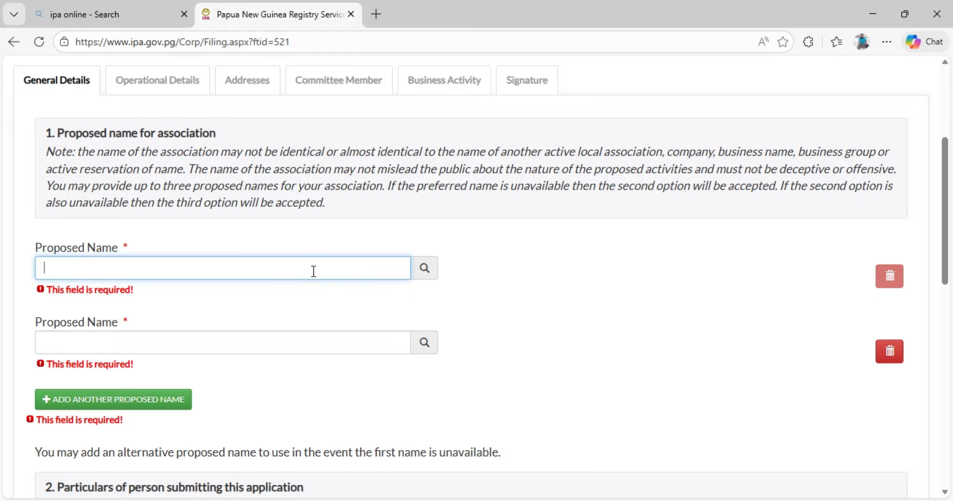
click(124, 399)
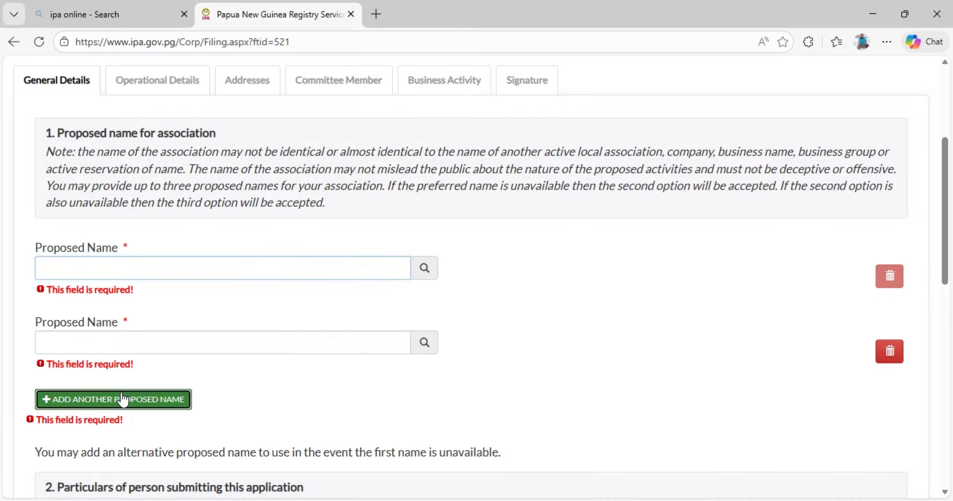
Review the name, nationality and addresses of the person submitting the application, and continue to the Operational Details section.
scroll(120, 383, down, 3)
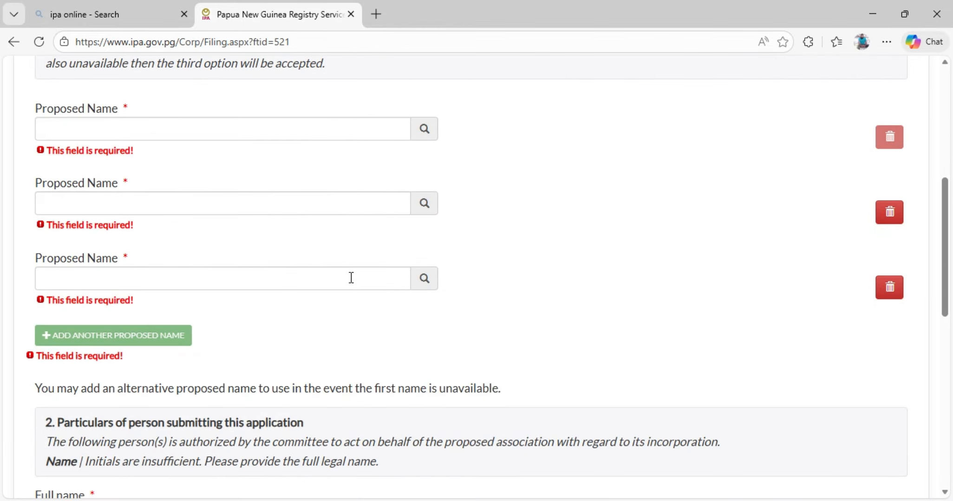
scroll(351, 277, down, 1)
scroll(351, 277, down, 1)
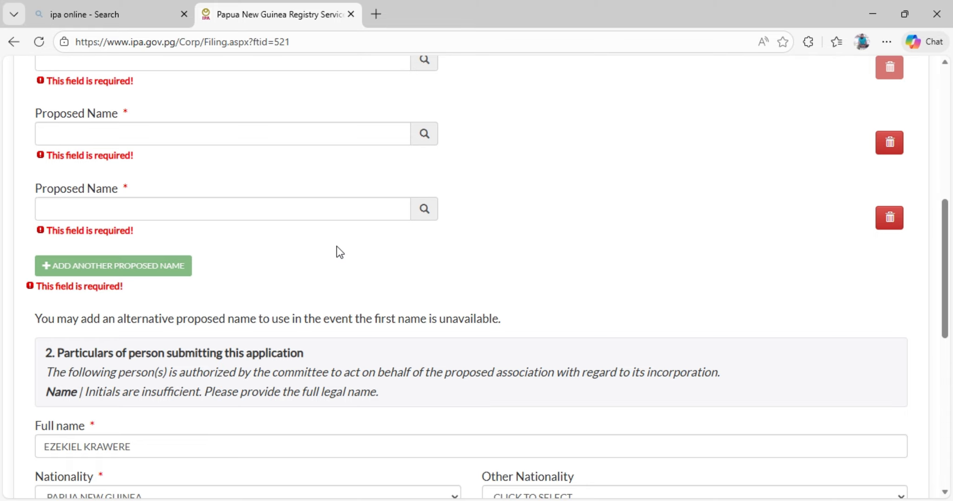
scroll(338, 253, down, 3)
scroll(160, 236, up, 1)
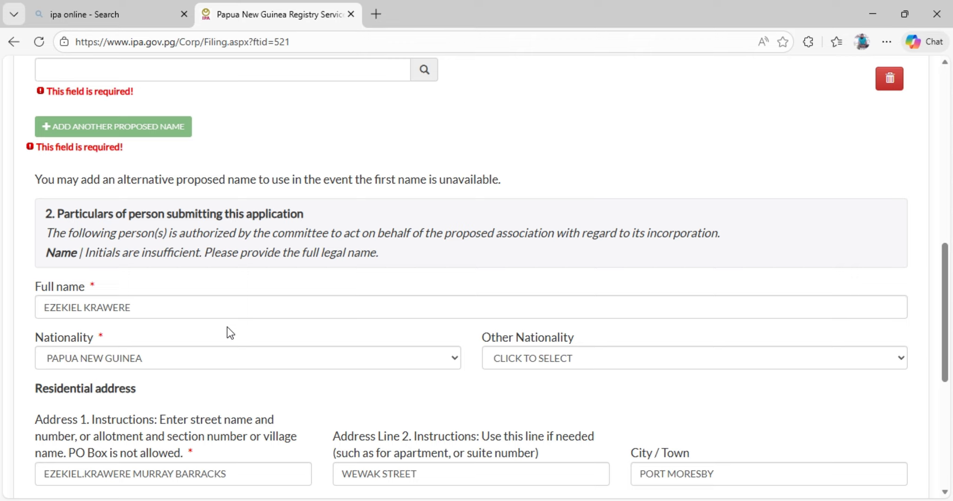
scroll(172, 279, down, 2)
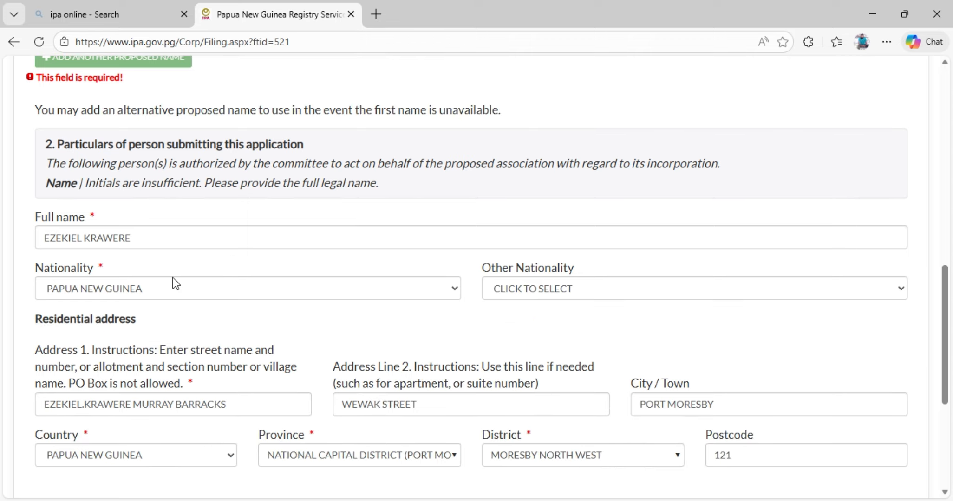
scroll(235, 226, down, 5)
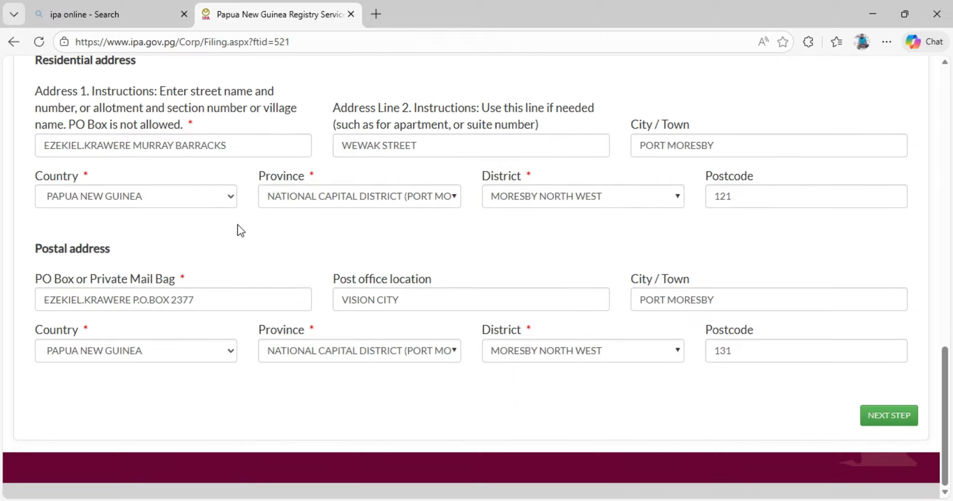
click(885, 418)
Examine the Operational Details requirements for membership qualifications and the statement of the association's objectives.
scroll(179, 262, up, 7)
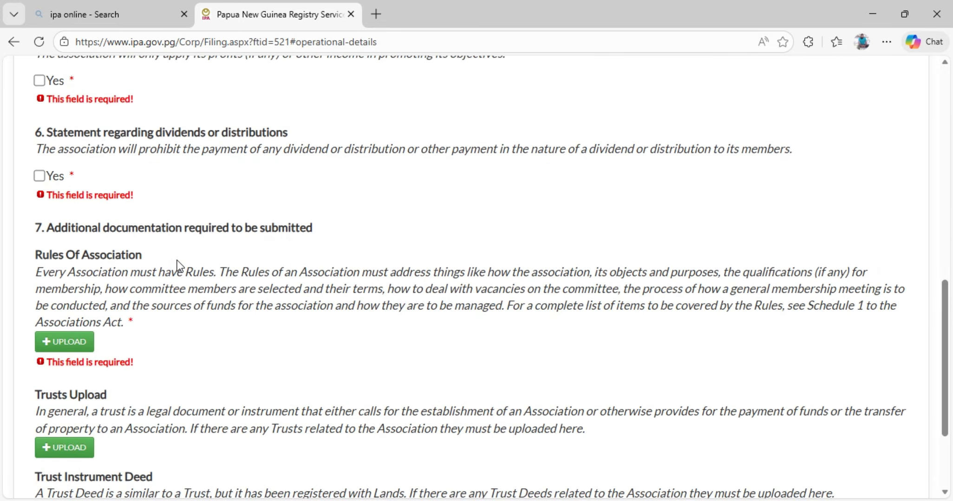
scroll(174, 248, up, 8)
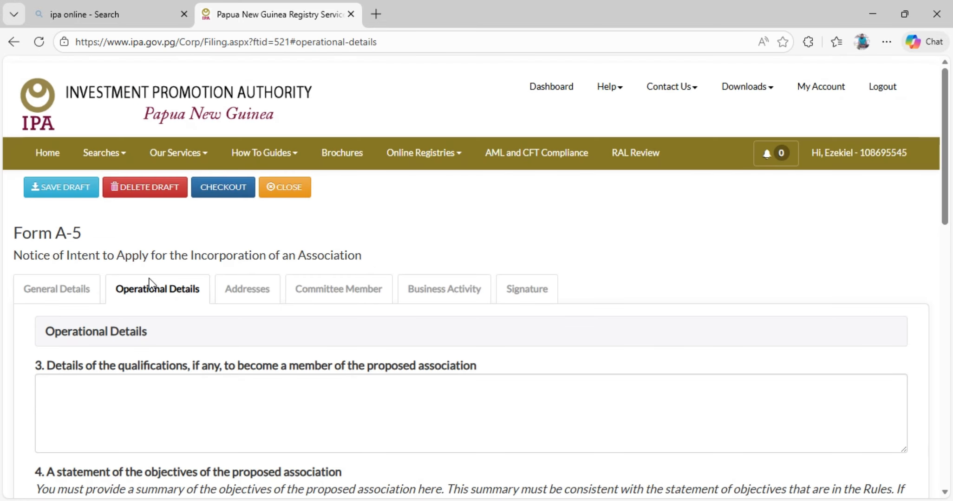
scroll(159, 308, down, 4)
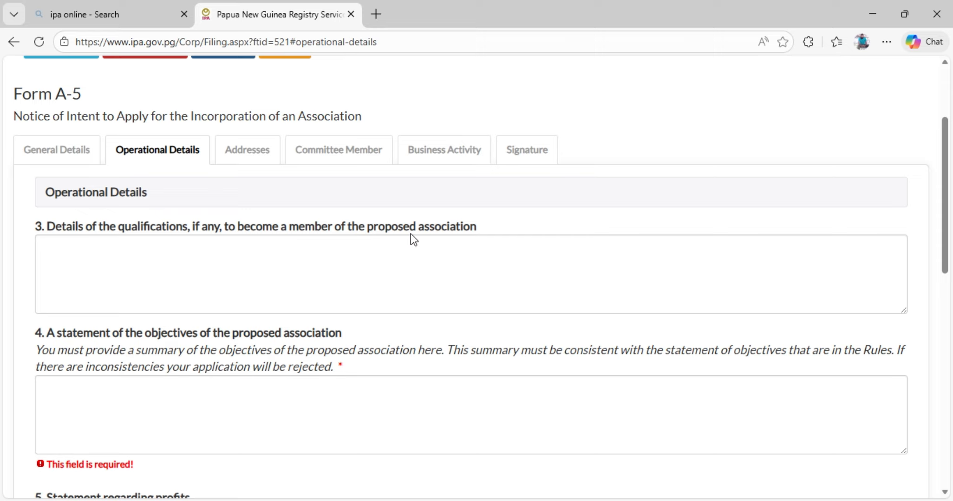
click(262, 262)
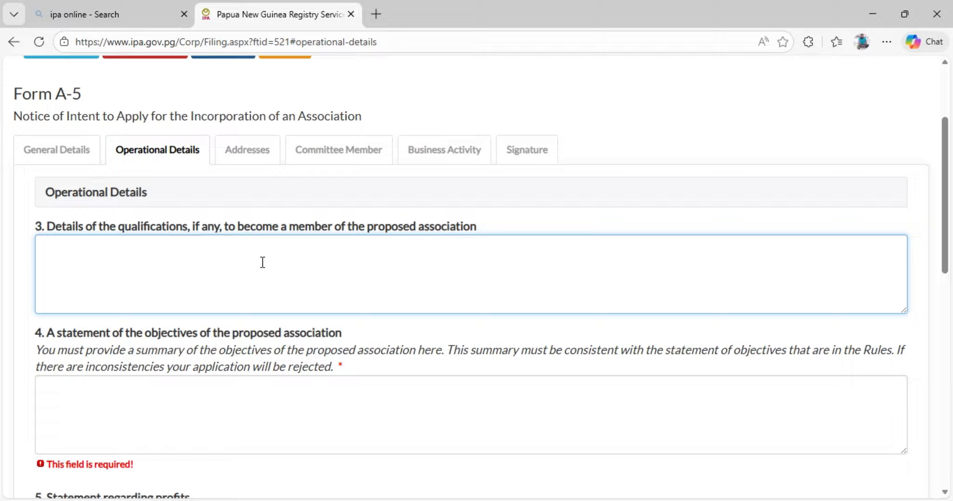
scroll(133, 263, down, 1)
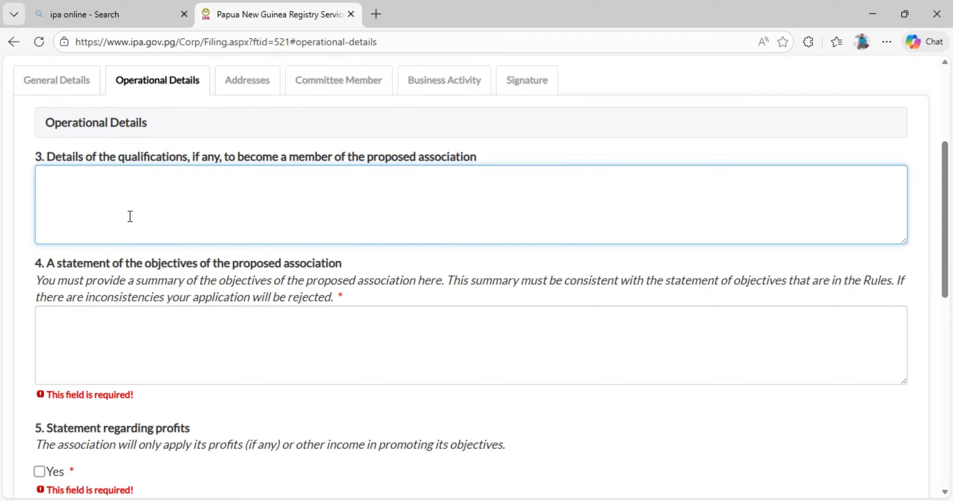
scroll(187, 229, down, 1)
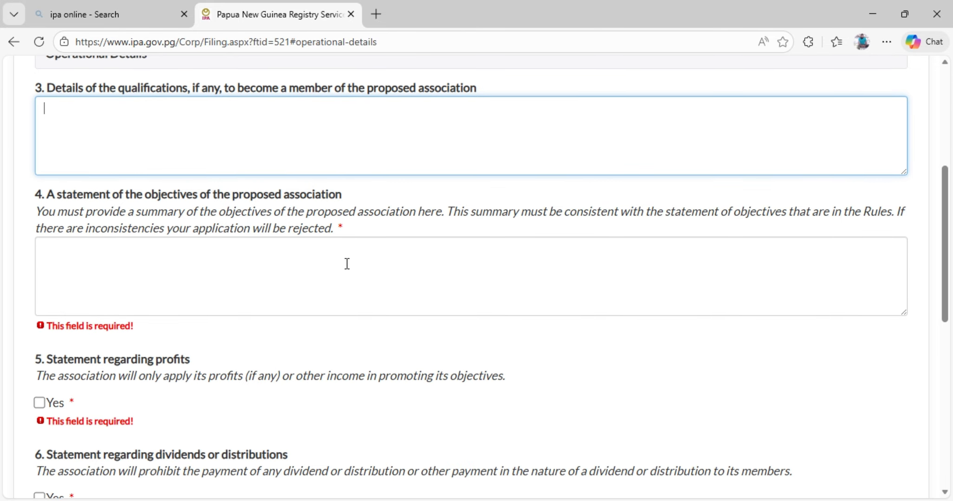
scroll(289, 313, up, 2)
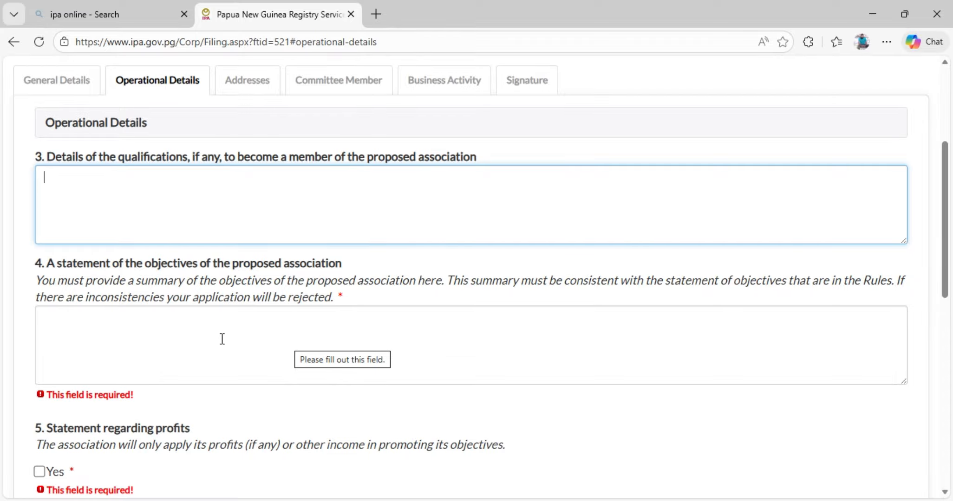
scroll(234, 334, down, 1)
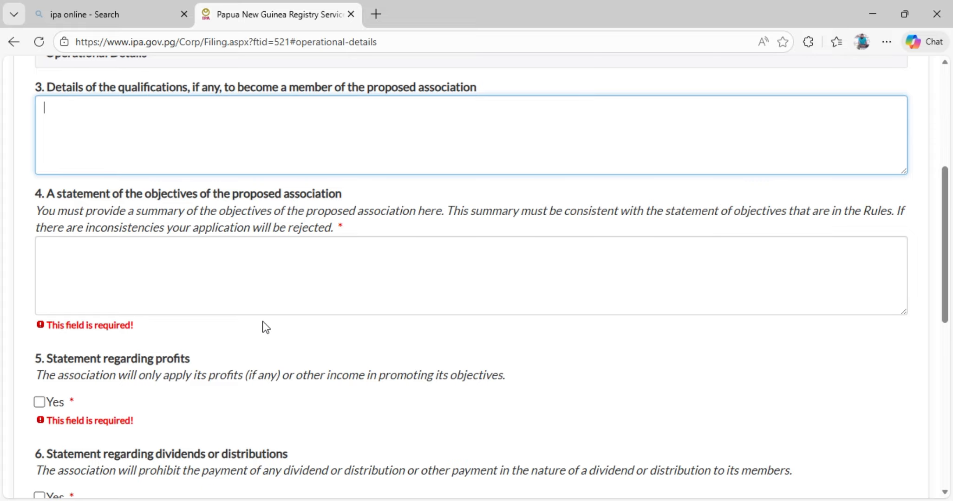
Answer Yes to both the statement regarding profits and the statement regarding dividends or distributions.
scroll(264, 325, down, 1)
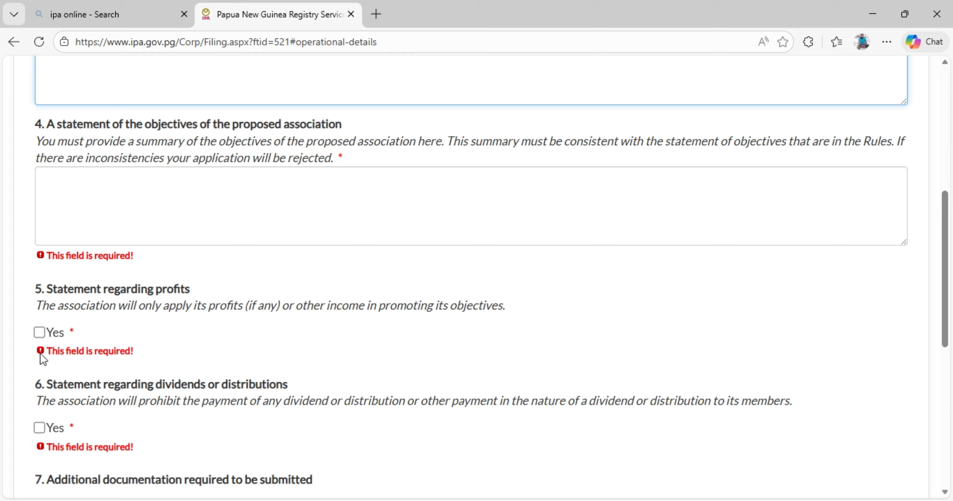
click(41, 334)
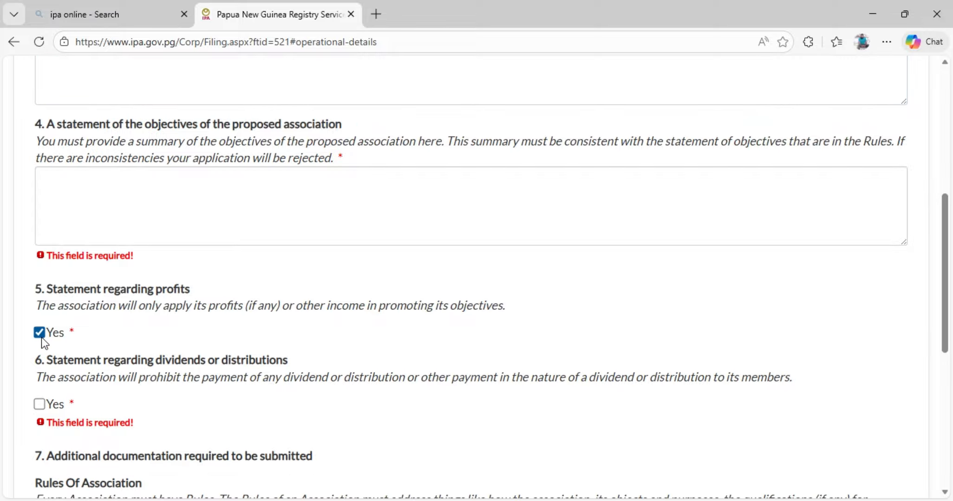
scroll(100, 346, down, 1)
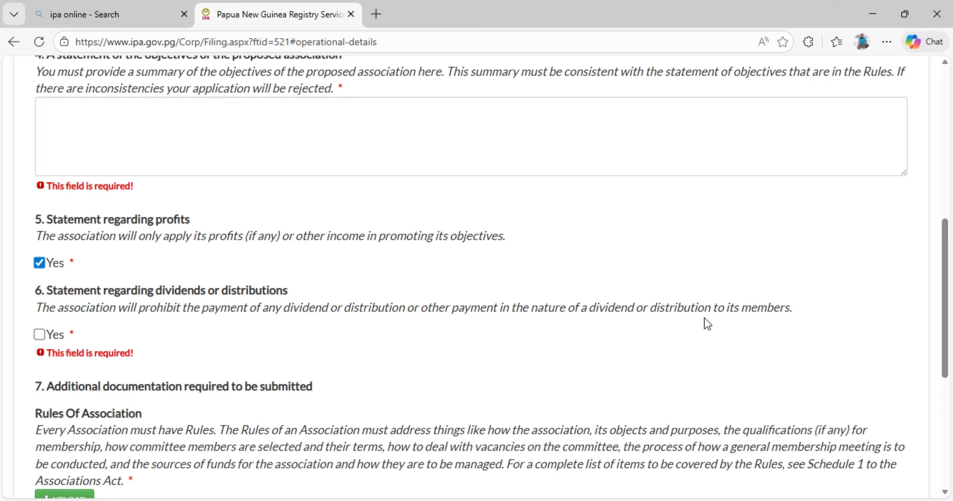
click(39, 335)
Check the PDF upload dialogs for the Rules of Association, Trusts and Trust Instrument Deed without uploading any file.
scroll(200, 331, down, 1)
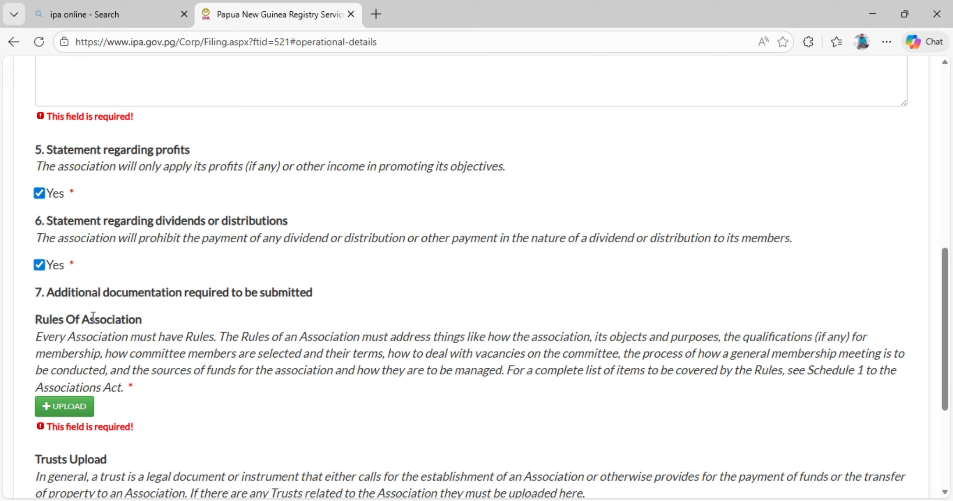
scroll(175, 325, down, 1)
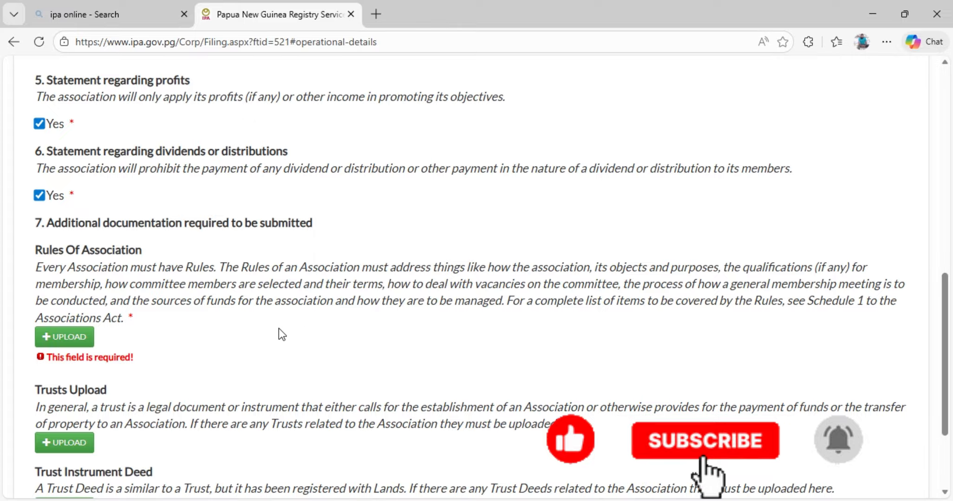
click(66, 340)
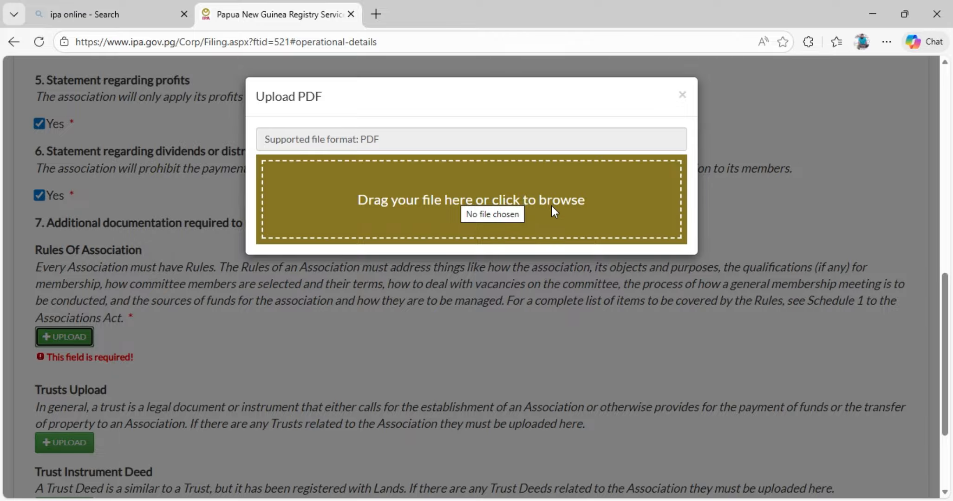
click(681, 101)
scroll(303, 293, down, 3)
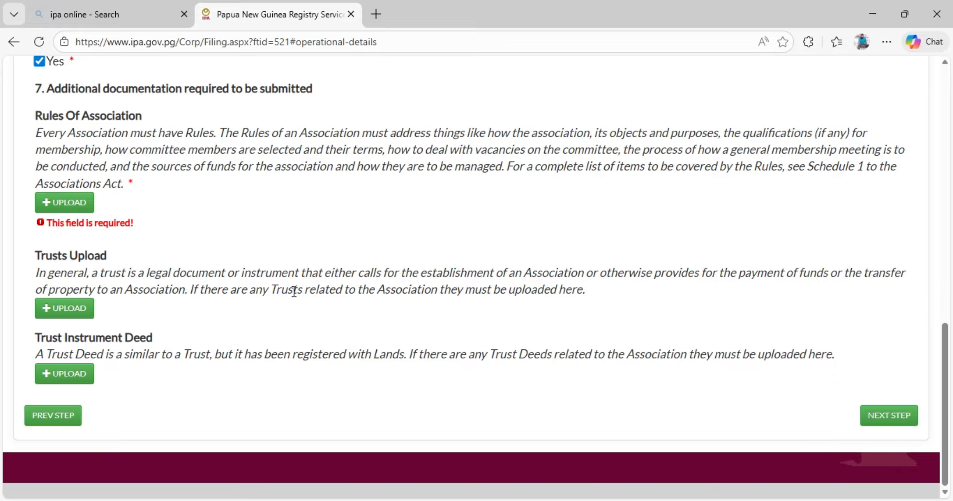
click(69, 314)
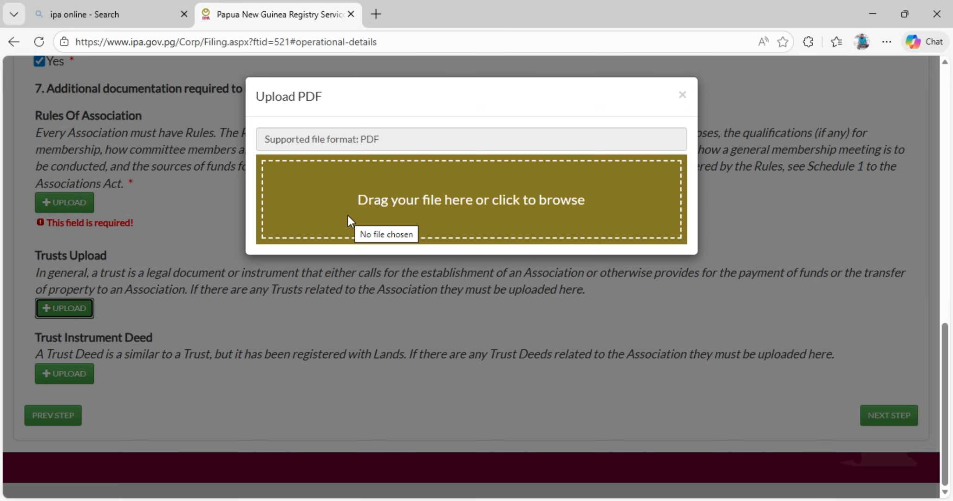
click(681, 96)
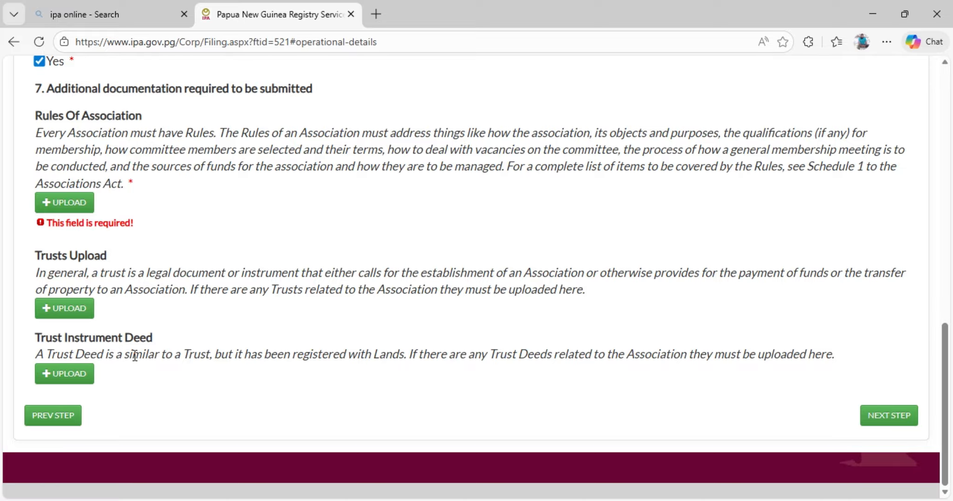
click(57, 376)
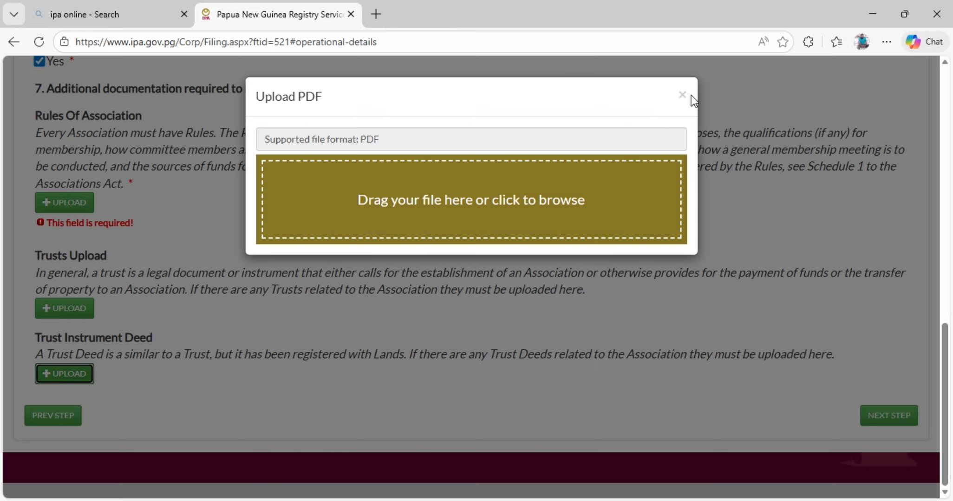
click(681, 95)
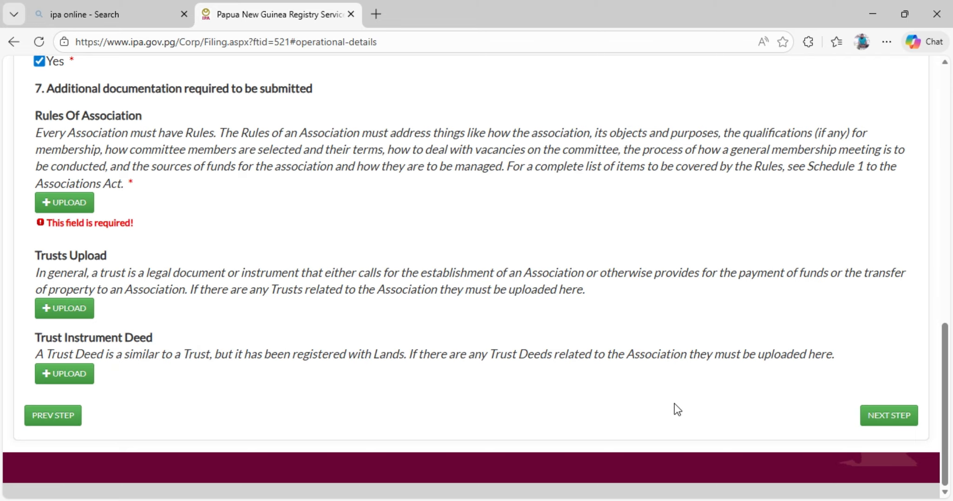
Continue to the Addresses section and review the email, postal address and principal place of business fields.
click(879, 418)
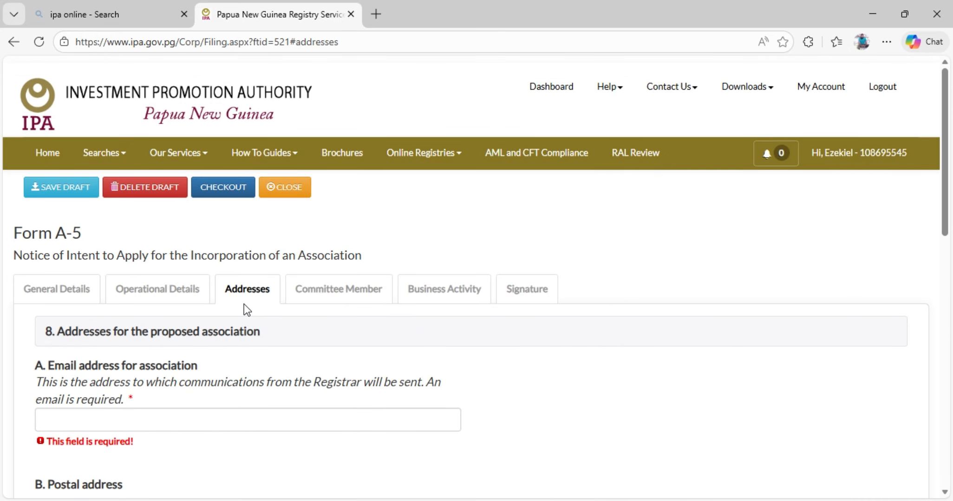
scroll(246, 324, down, 1)
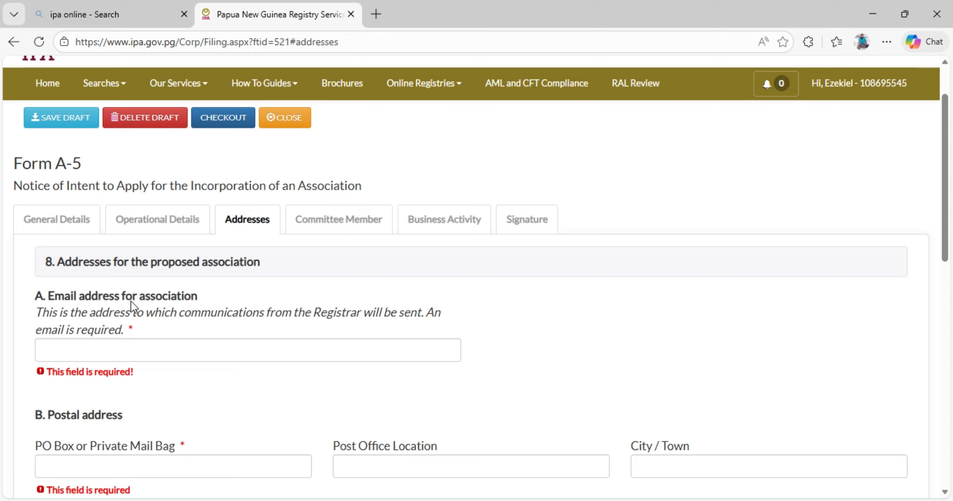
scroll(122, 311, down, 1)
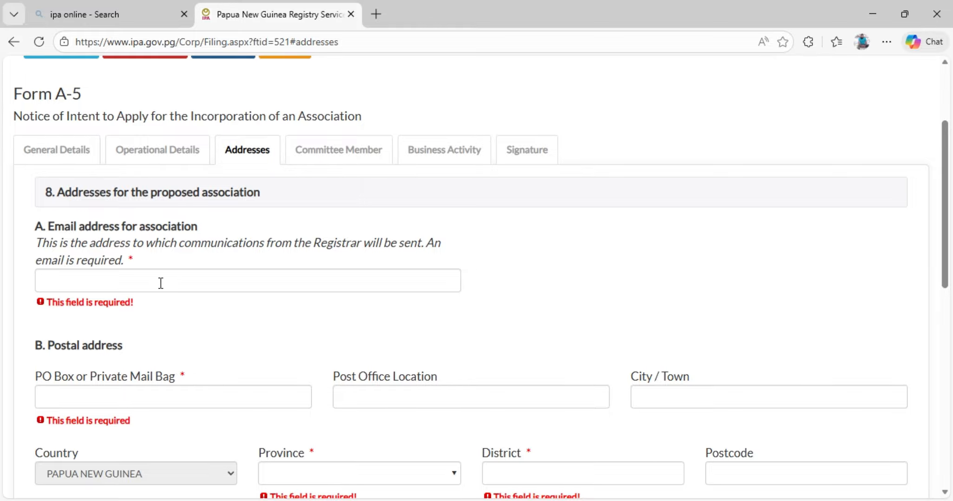
scroll(160, 283, down, 1)
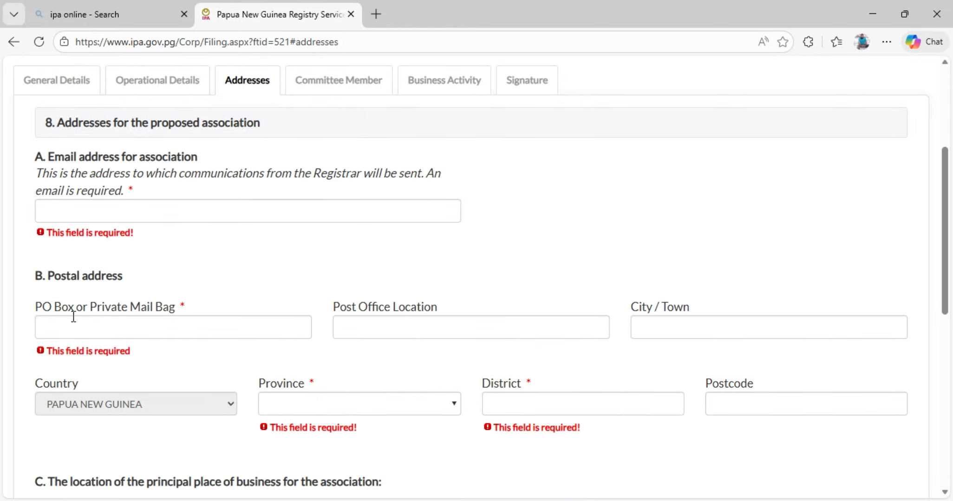
scroll(240, 330, down, 3)
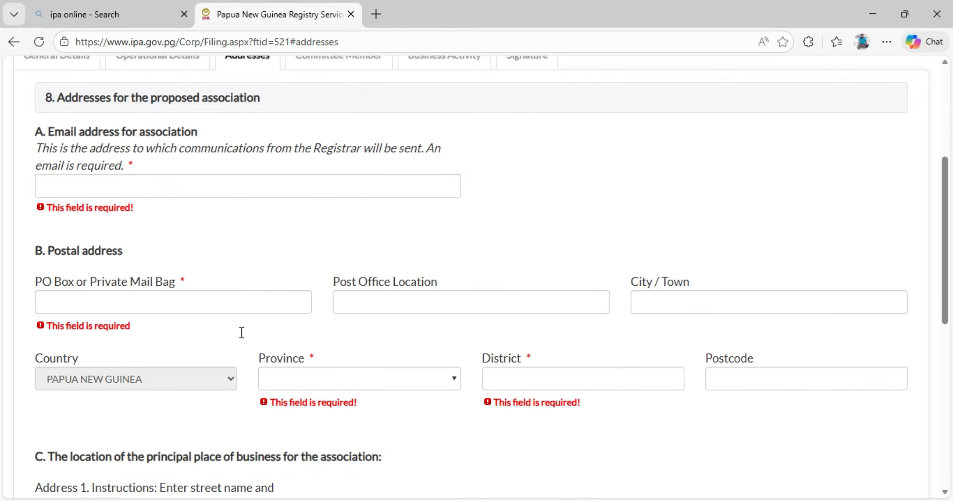
scroll(175, 297, down, 3)
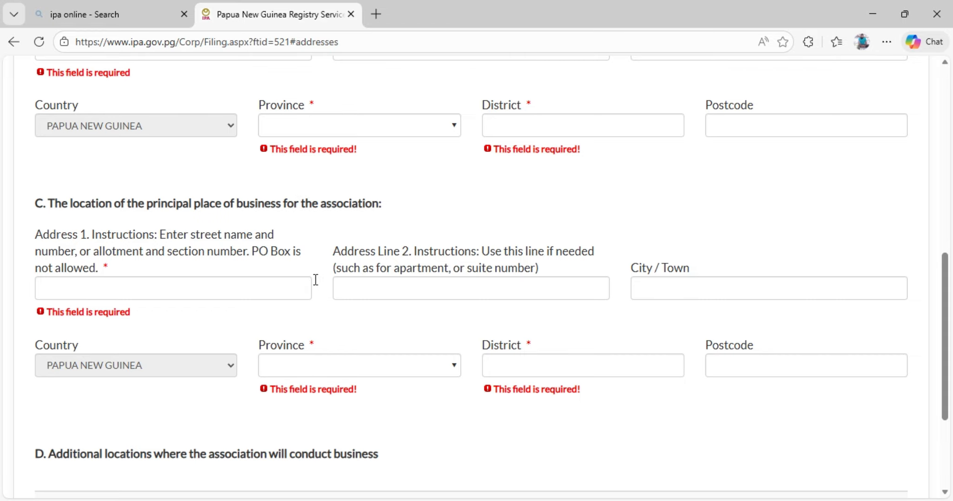
Open a blank entry for additional locations where the association will conduct business, review its address fields and cancel it.
scroll(297, 286, down, 4)
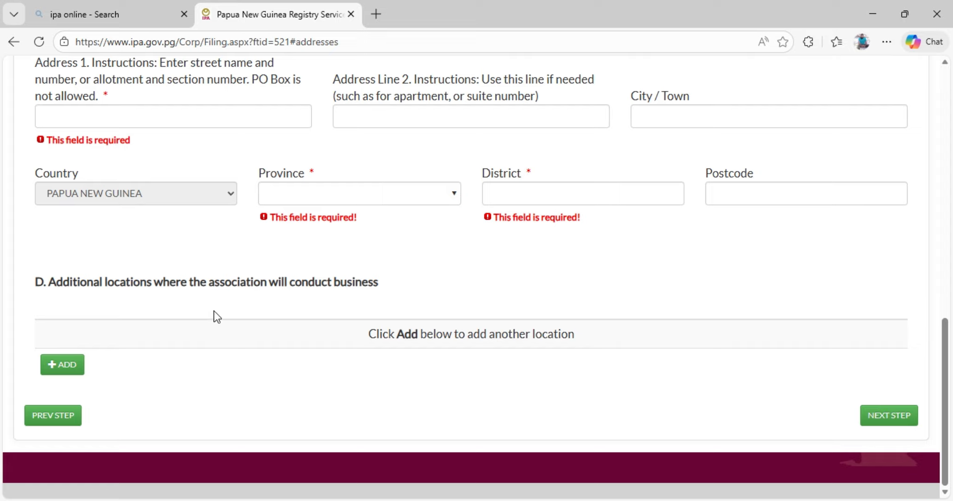
click(64, 366)
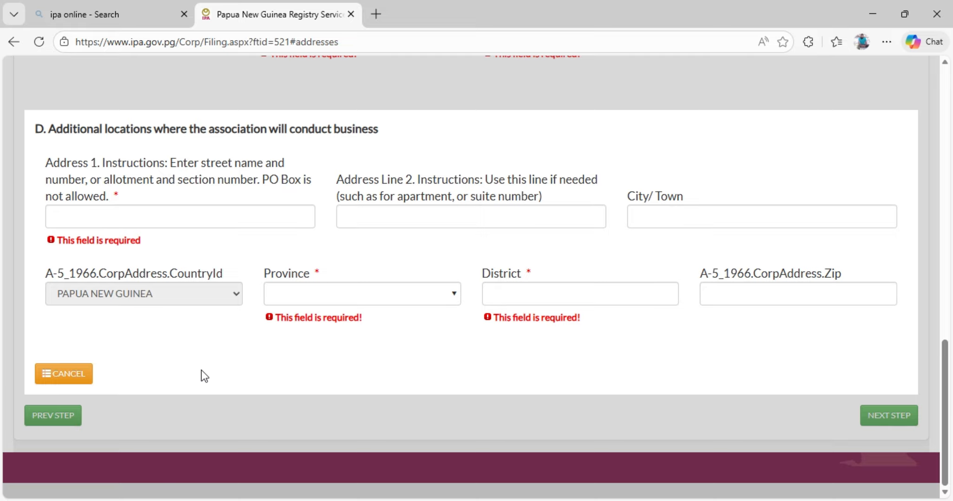
click(71, 375)
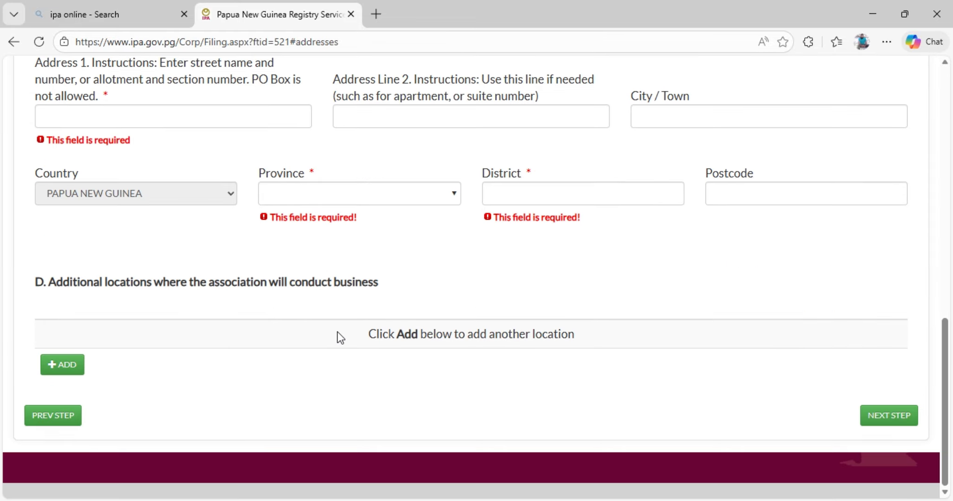
Continue to the Committee Member section and review the instructions on names and residential addresses.
click(877, 416)
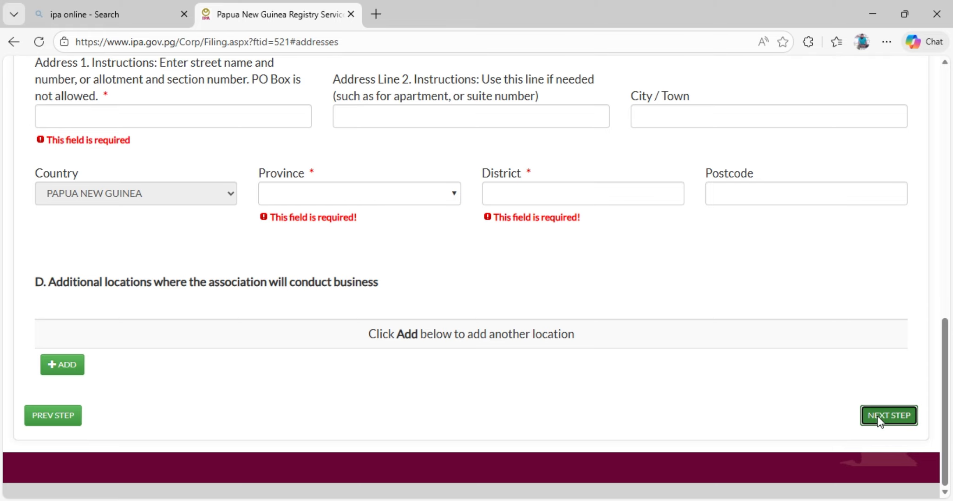
scroll(194, 204, up, 1)
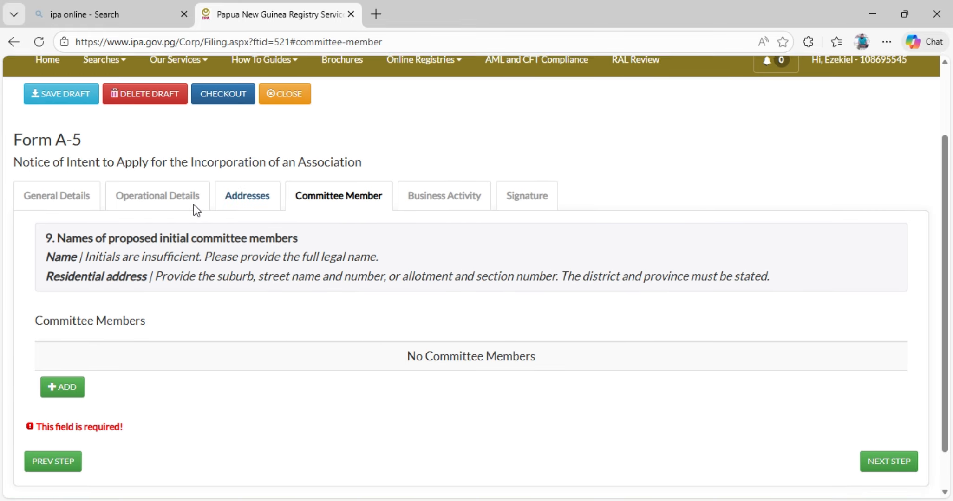
scroll(138, 312, down, 1)
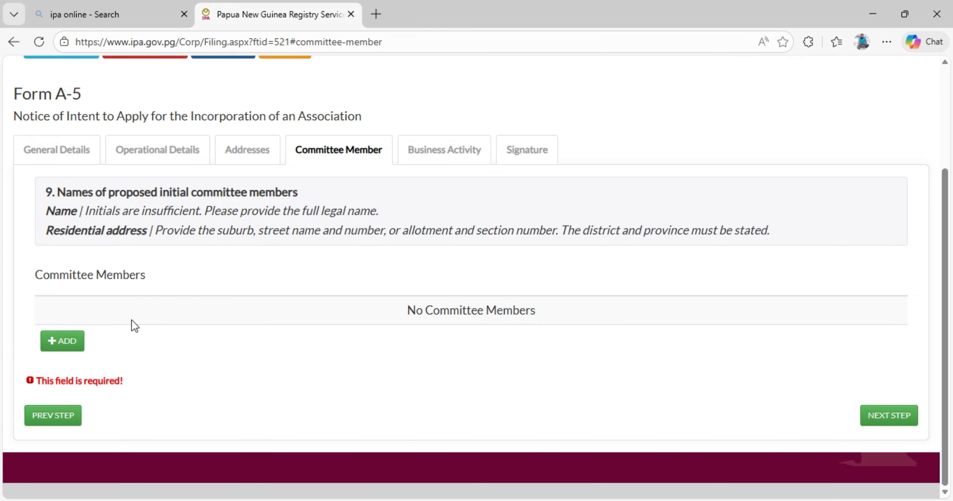
Add the current user as a proposed initial committee member, using the prefilled personal and address details.
click(67, 343)
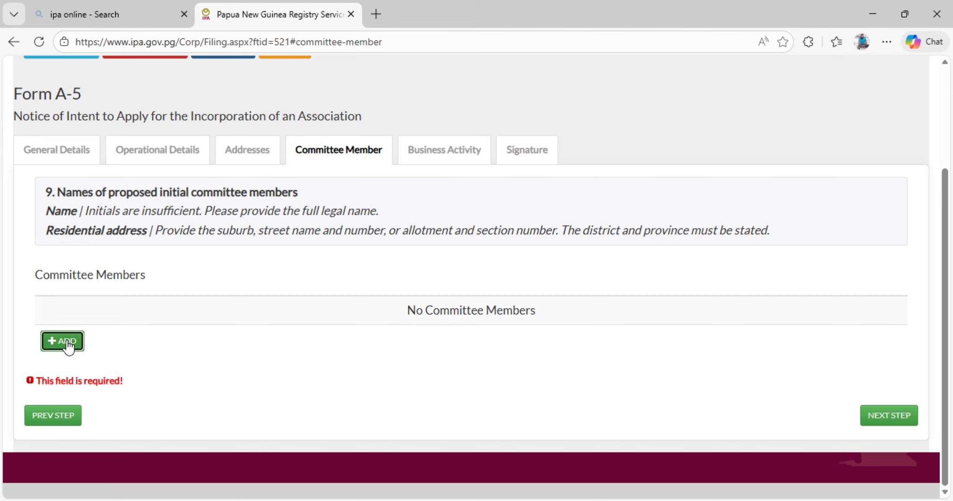
scroll(143, 315, down, 1)
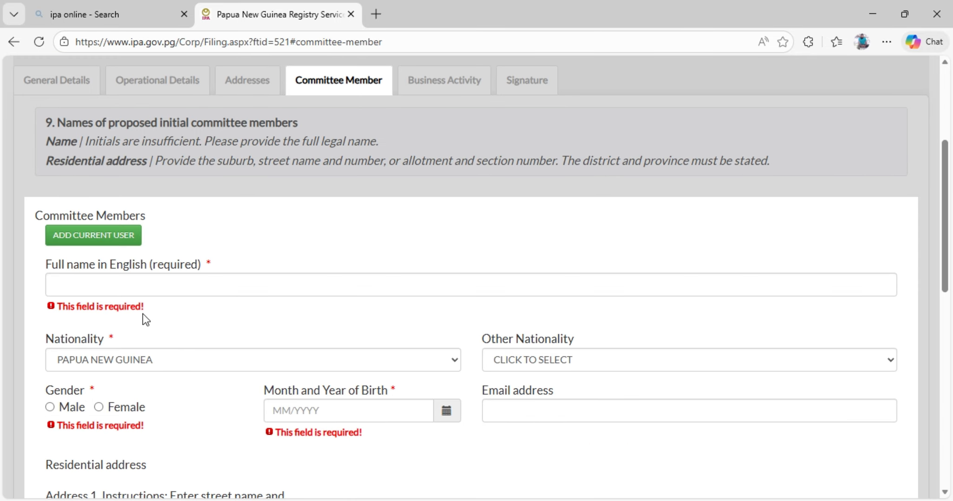
click(145, 286)
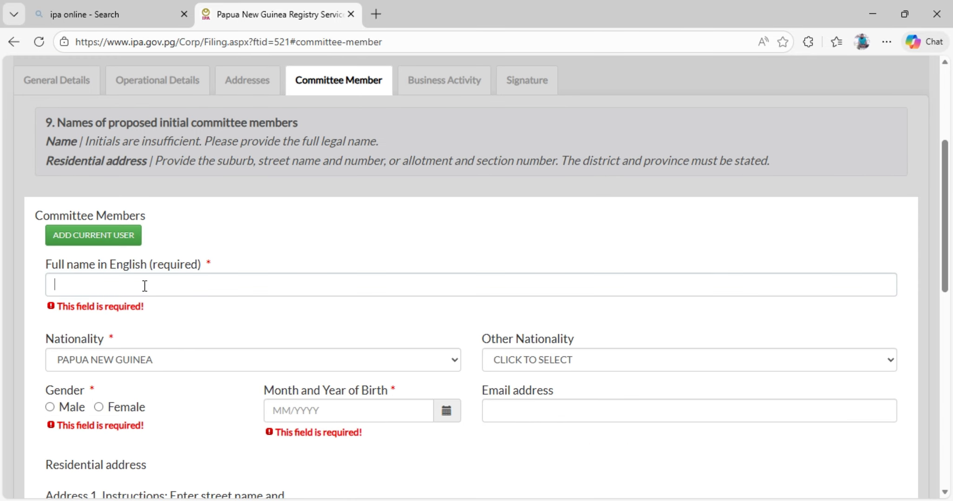
click(120, 240)
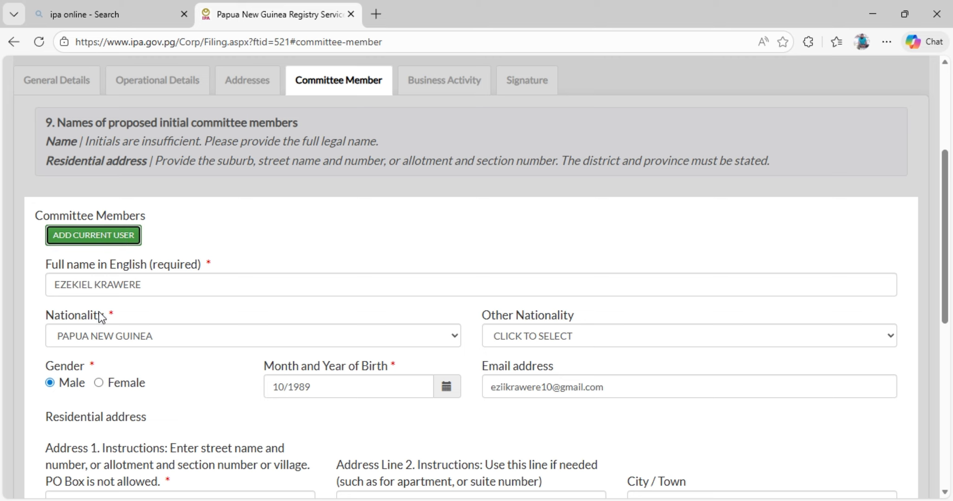
scroll(263, 283, down, 2)
scroll(264, 284, down, 5)
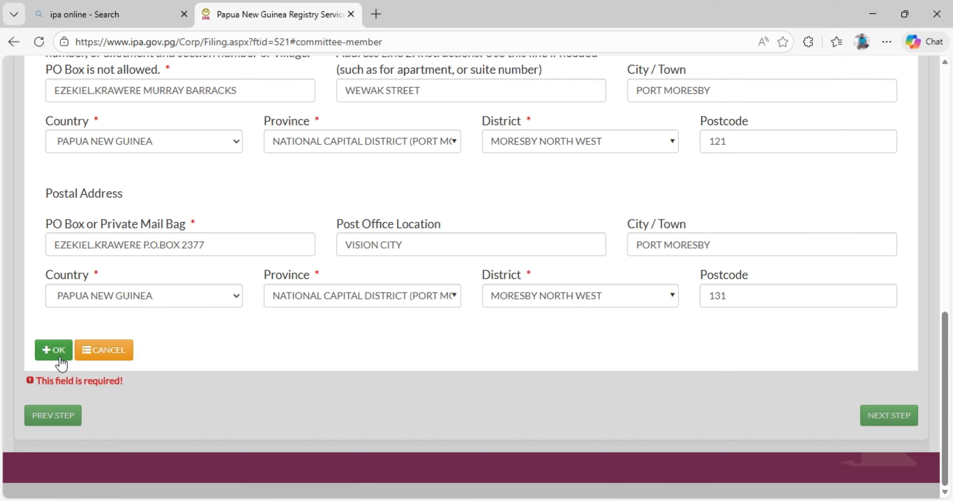
click(60, 357)
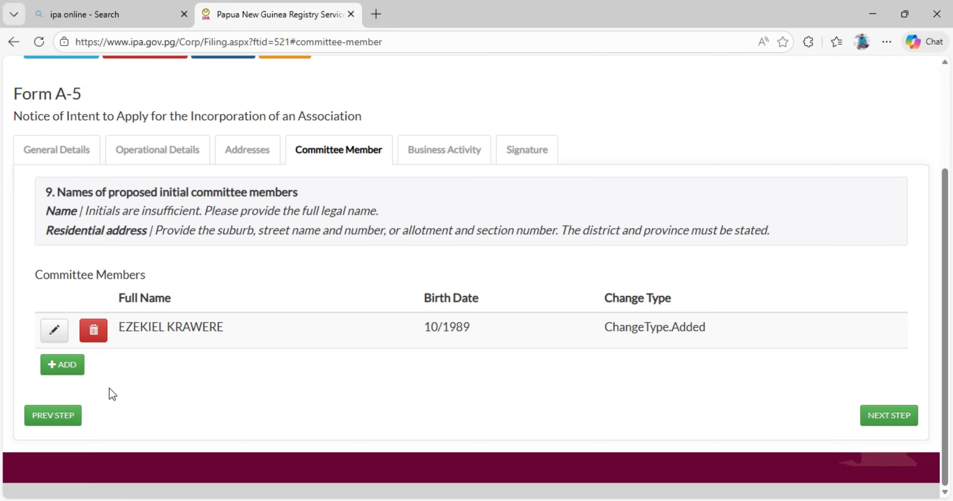
Open a second, blank committee member entry, review its personal, residential and postal address fields, and cancel it.
click(66, 366)
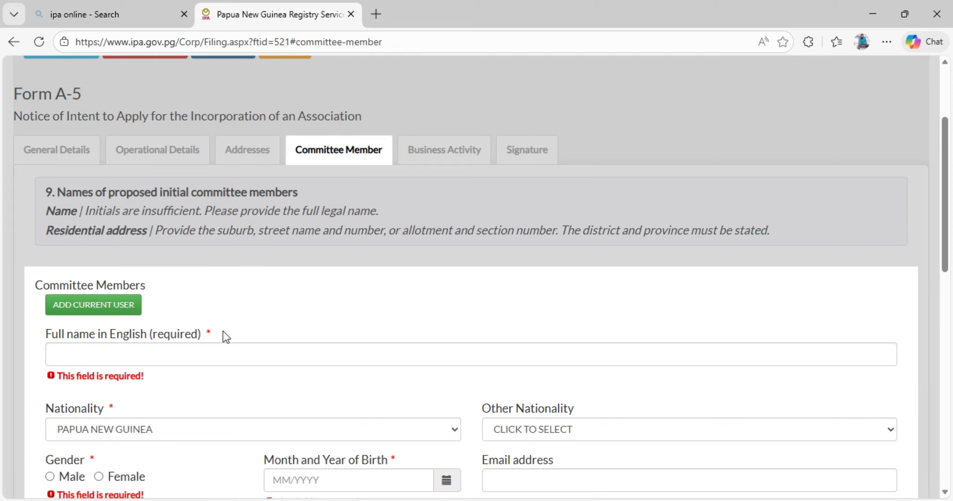
scroll(223, 331, down, 3)
scroll(187, 213, down, 5)
scroll(194, 270, down, 1)
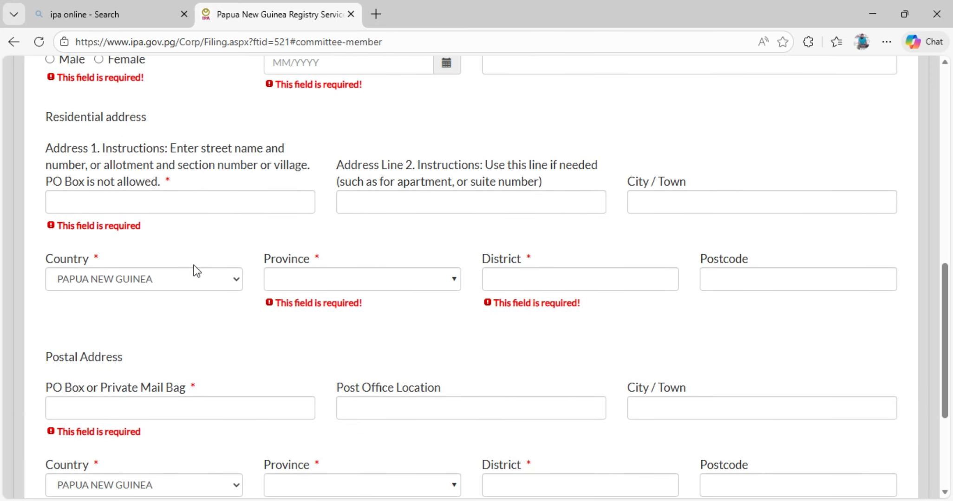
scroll(354, 343, down, 4)
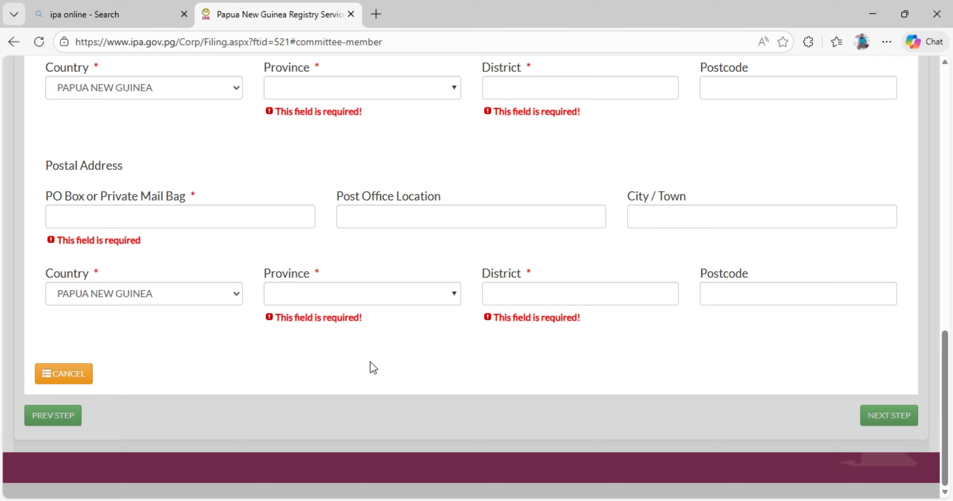
click(74, 376)
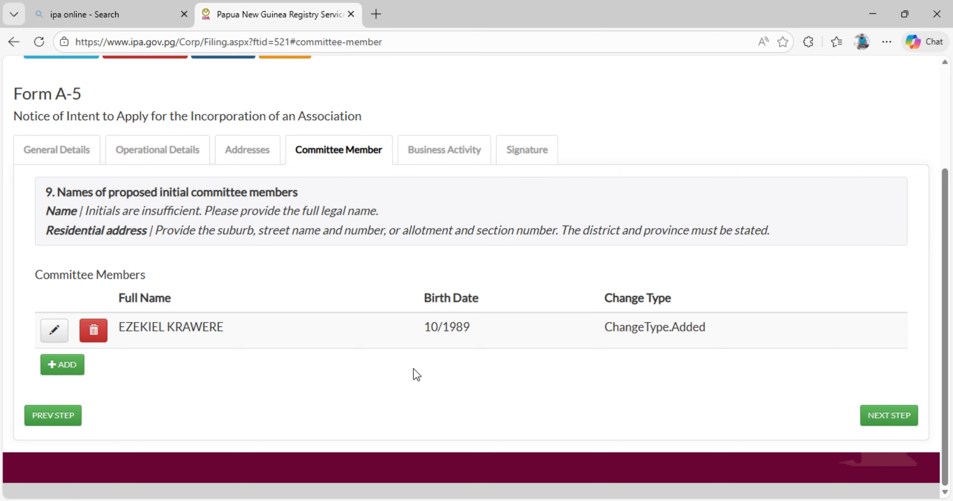
Delete the added committee member and continue to the Business Activity section.
click(101, 331)
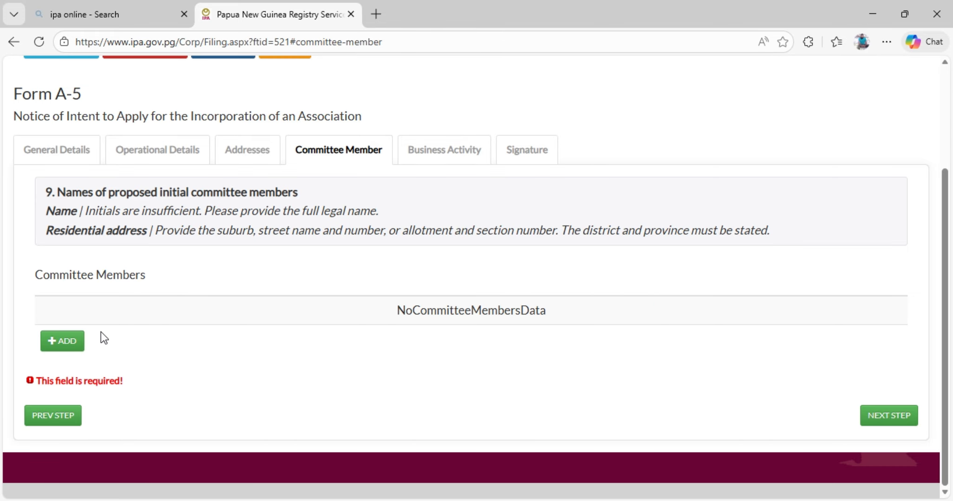
click(888, 416)
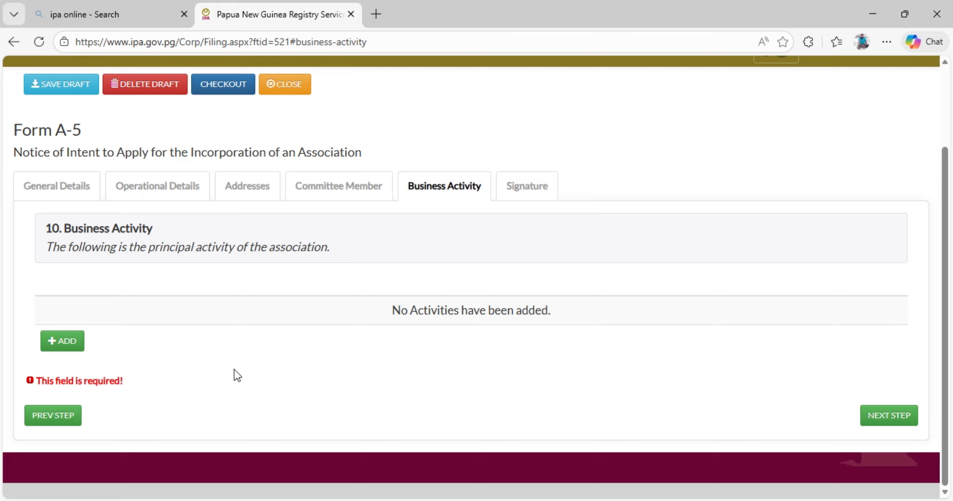
Try an association activity entry with the major division 02. Sports, recreation, and social clubs, and cancel it.
click(67, 342)
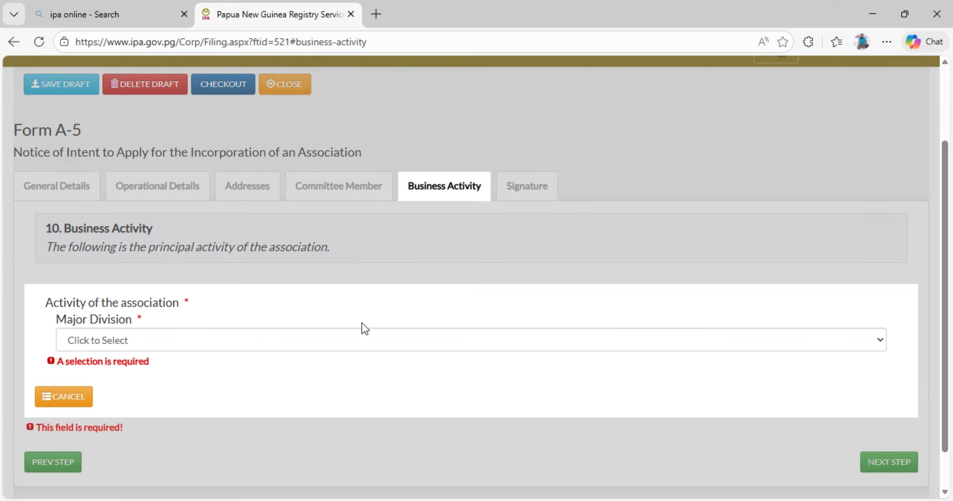
click(879, 340)
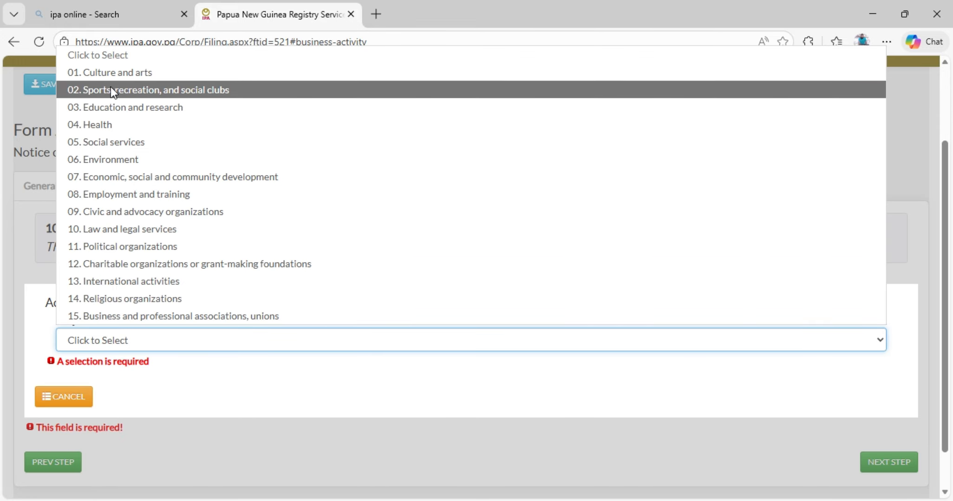
click(231, 90)
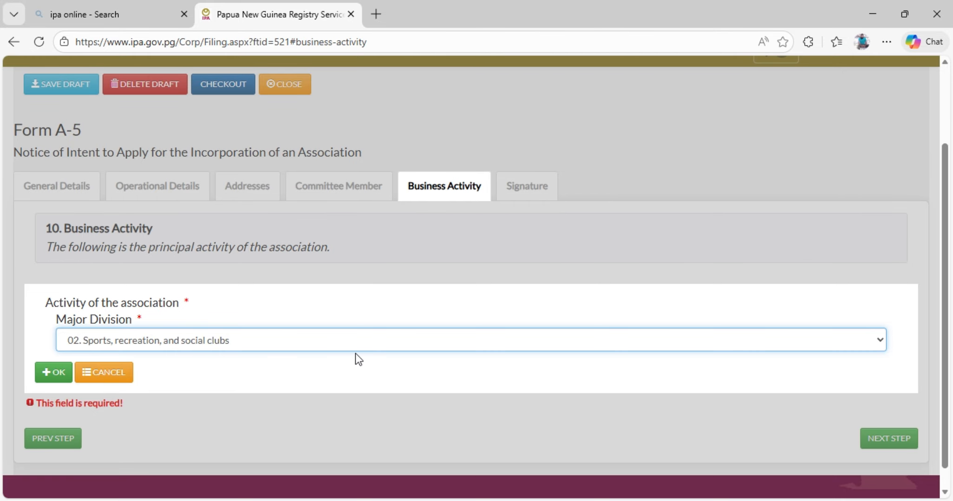
click(595, 348)
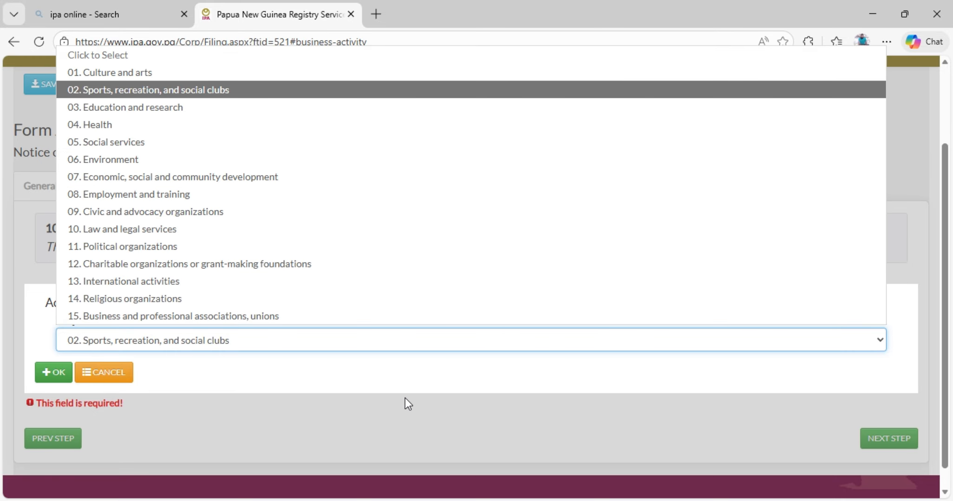
click(101, 372)
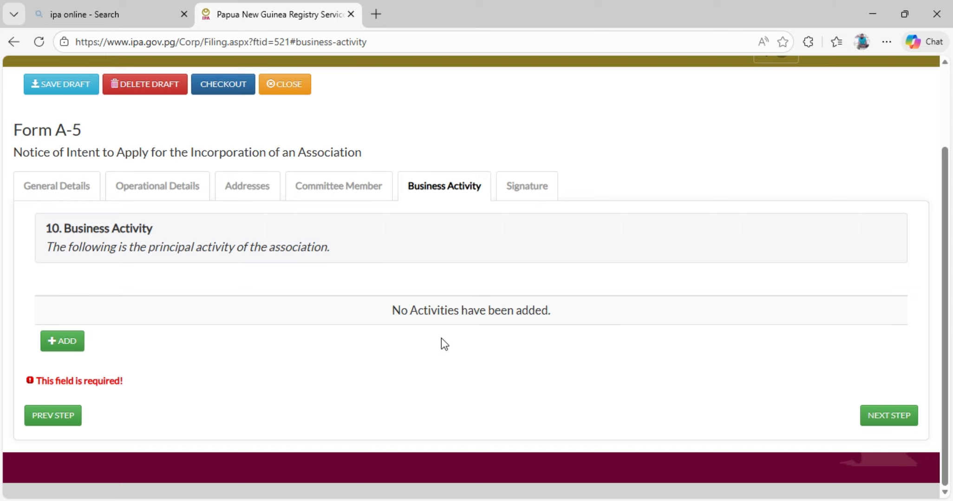
Continue to the Signature section, certify that the information is true and correct, and set the Designation to Authorised Person.
click(879, 422)
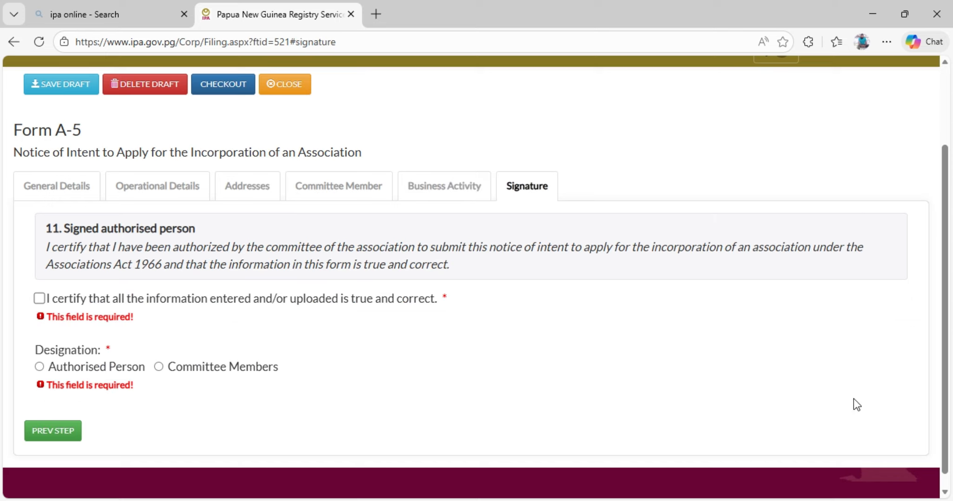
click(39, 299)
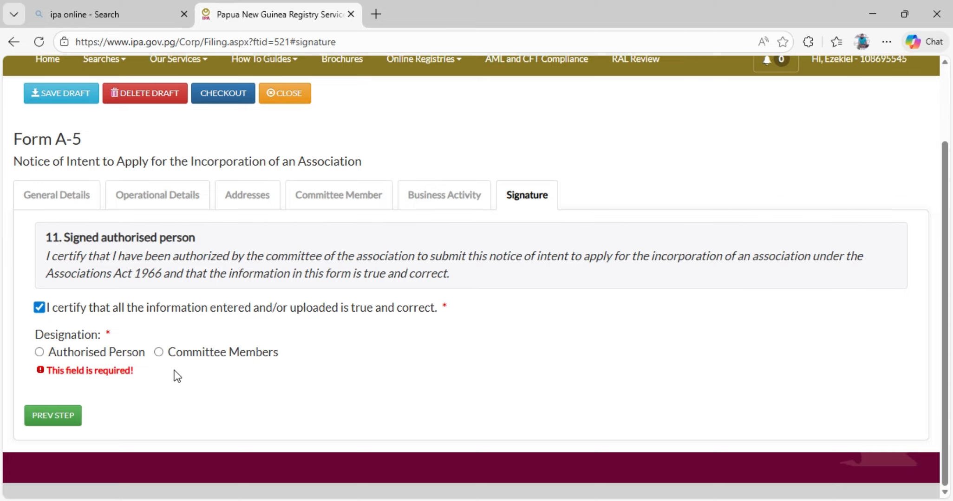
click(158, 353)
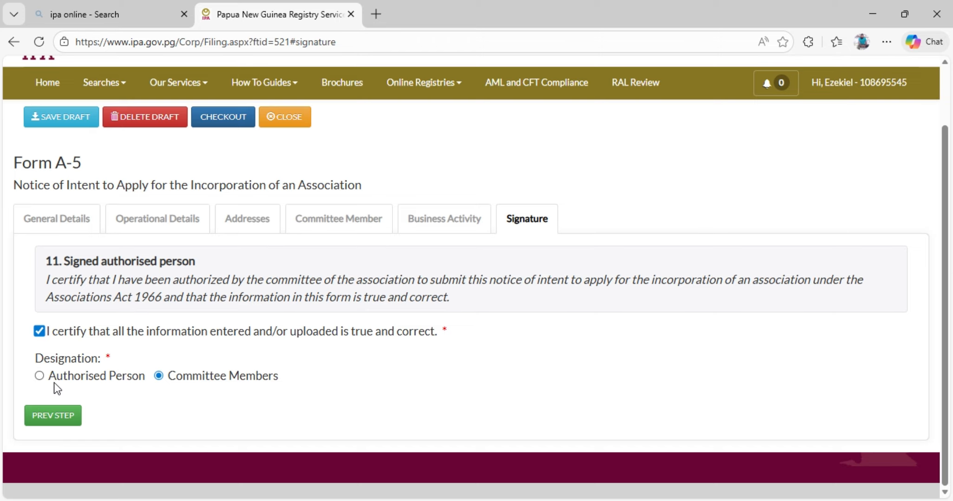
click(39, 376)
Try twice to check out the Form A-5 filing, reviewing which required fields are missing in each section before dismissing the list.
click(231, 122)
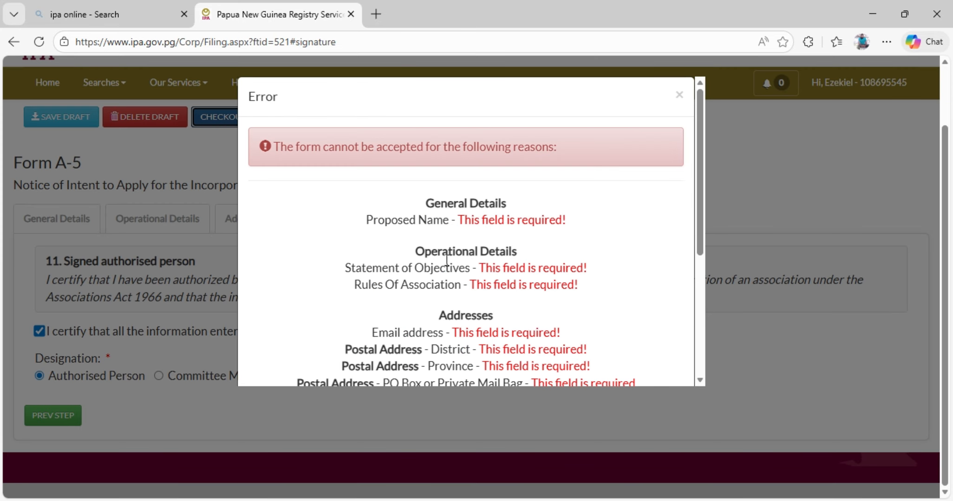
scroll(454, 204, down, 5)
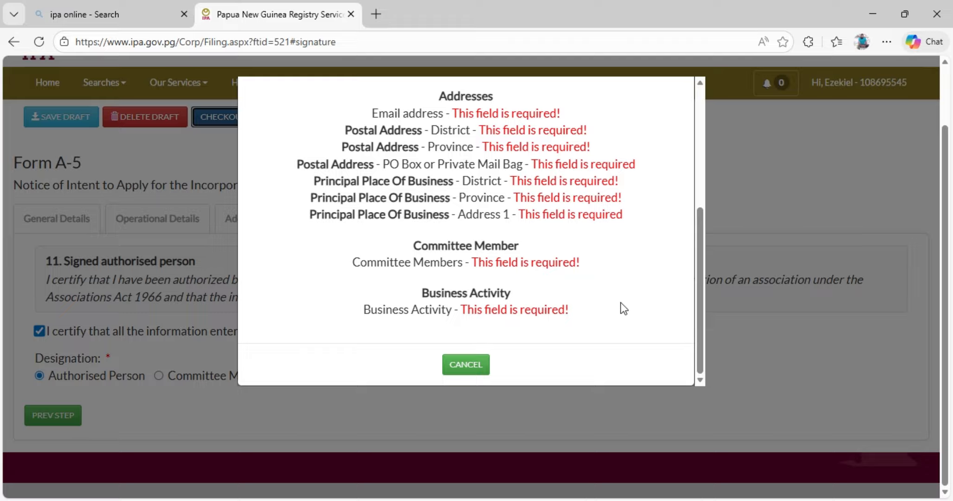
click(479, 367)
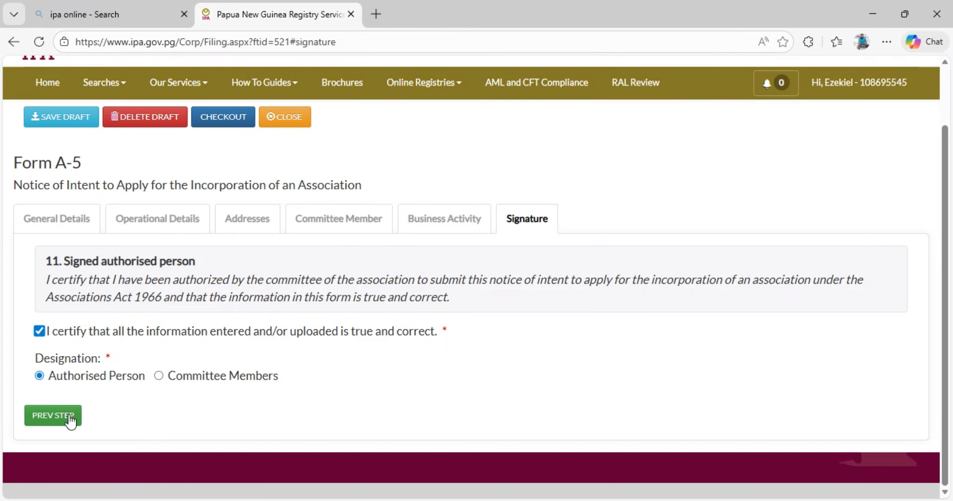
click(220, 119)
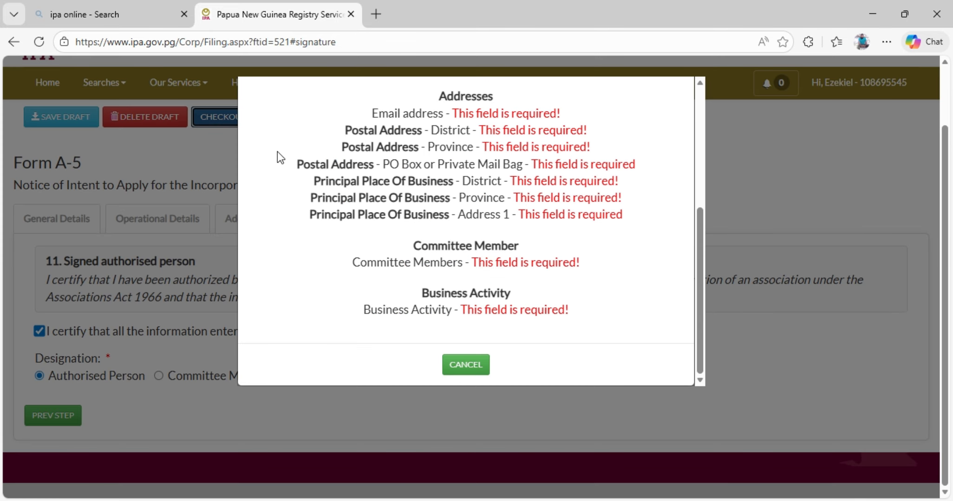
scroll(490, 197, up, 3)
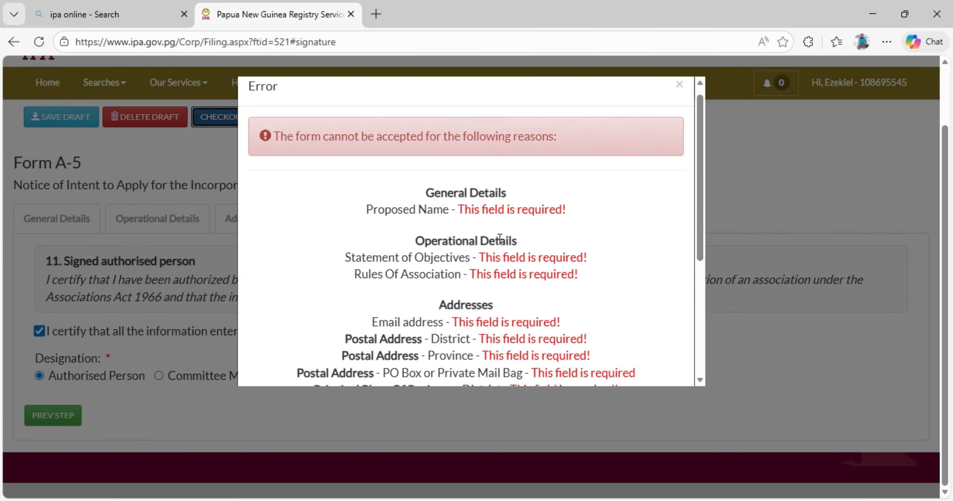
scroll(496, 217, down, 4)
scroll(478, 222, up, 4)
scroll(476, 225, down, 4)
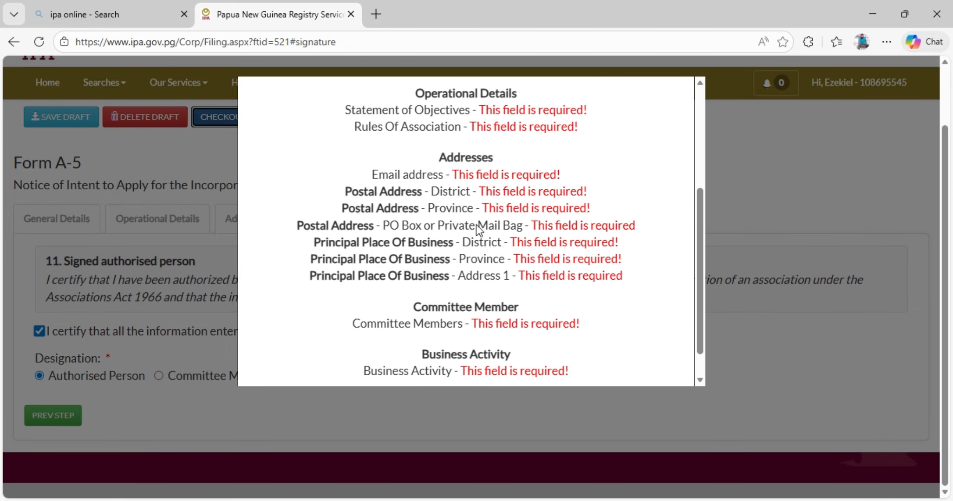
scroll(399, 247, up, 5)
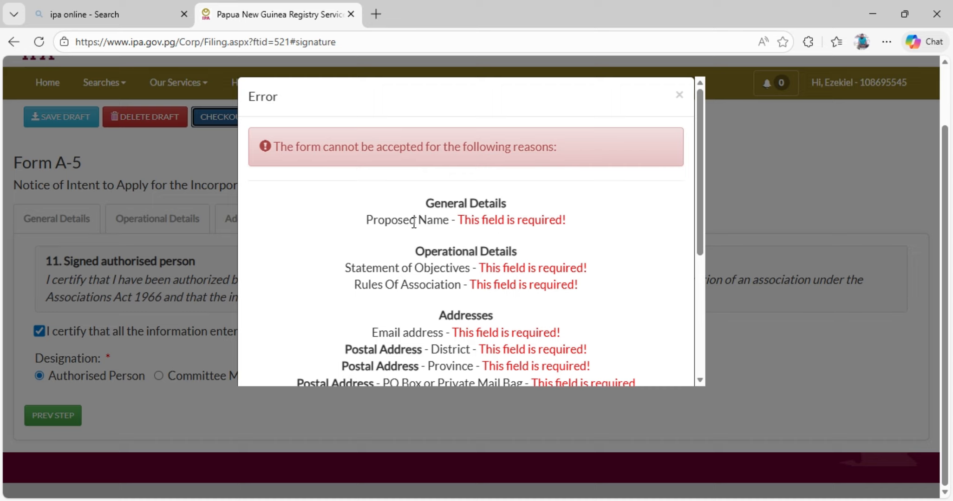
scroll(507, 221, down, 3)
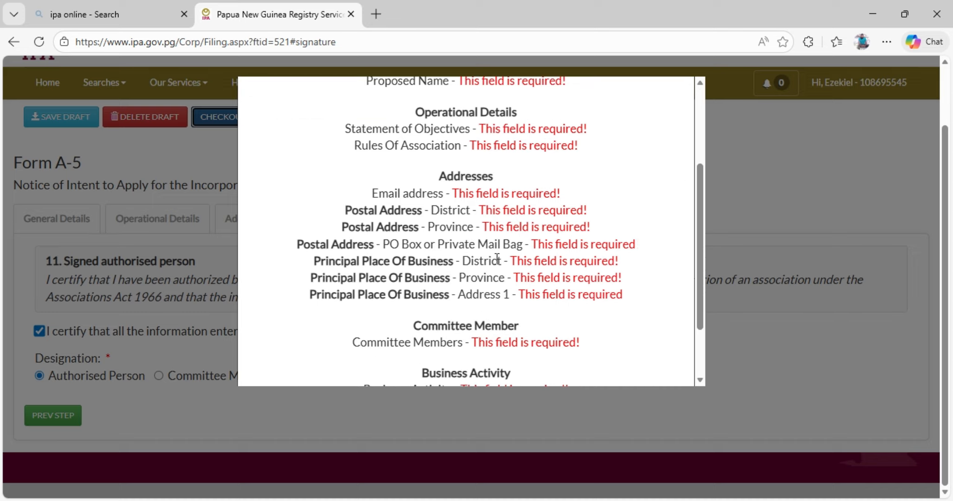
scroll(496, 260, down, 2)
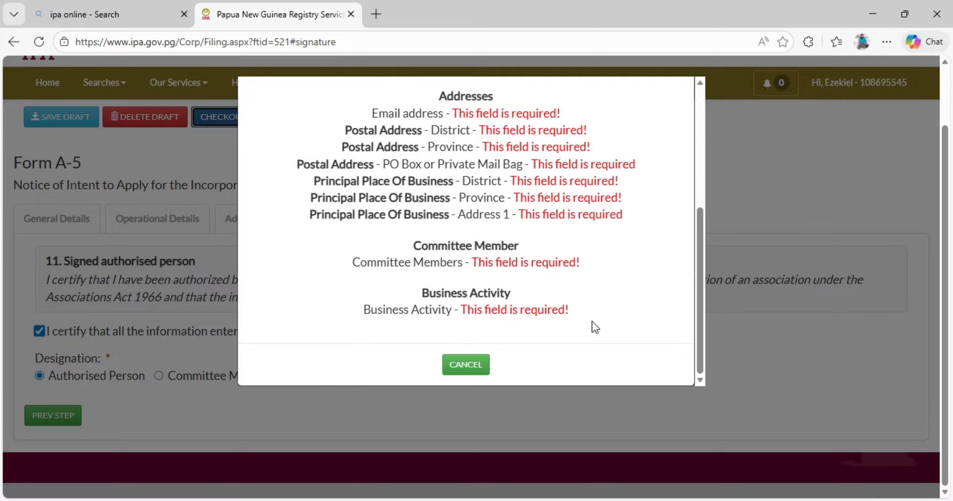
click(476, 365)
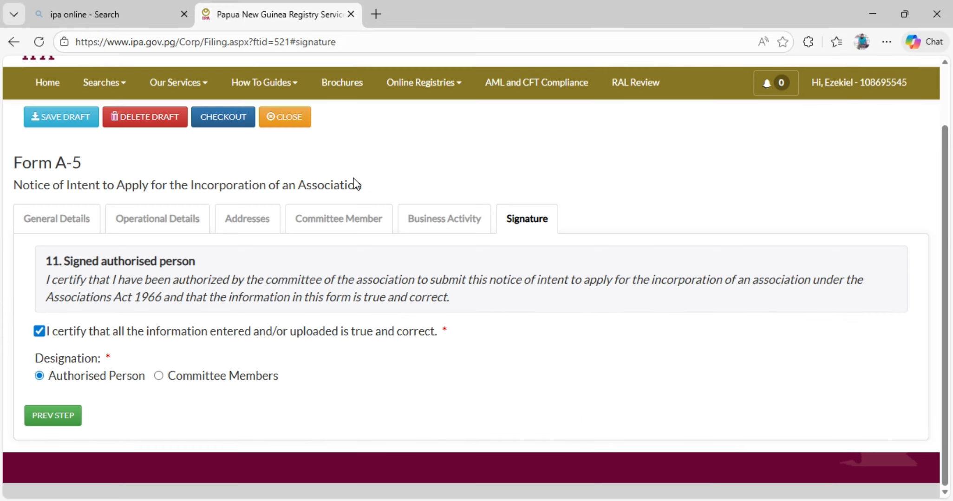